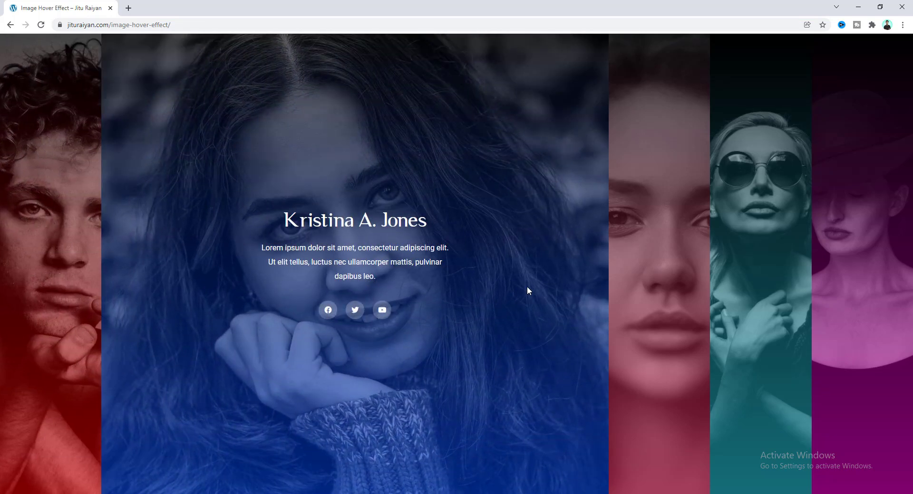
# Preview the finished hover gallery's cards on desktop and in the iPhone X mobile view.
pyautogui.moveTo(657, 291)
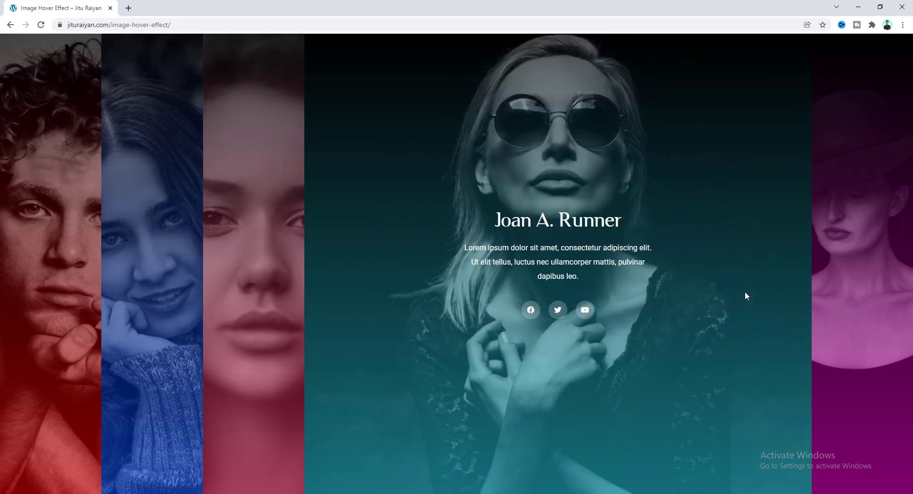
pyautogui.moveTo(866, 291)
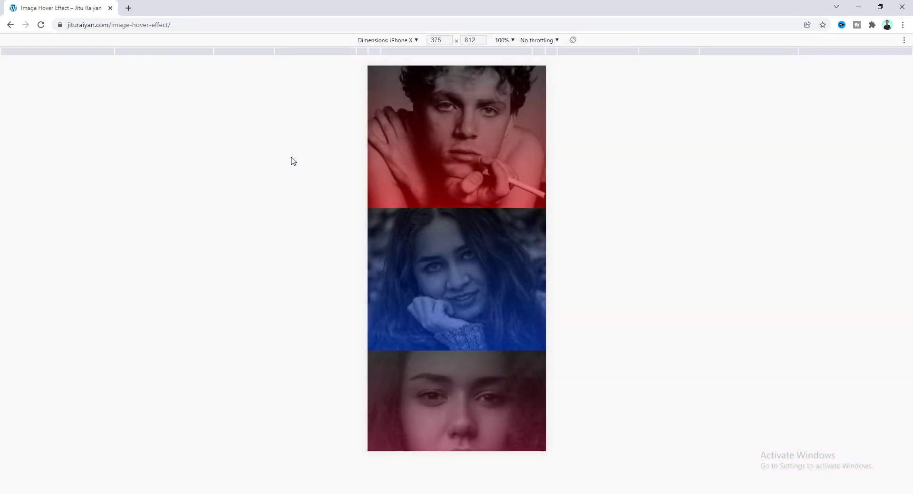
pyautogui.click(443, 162)
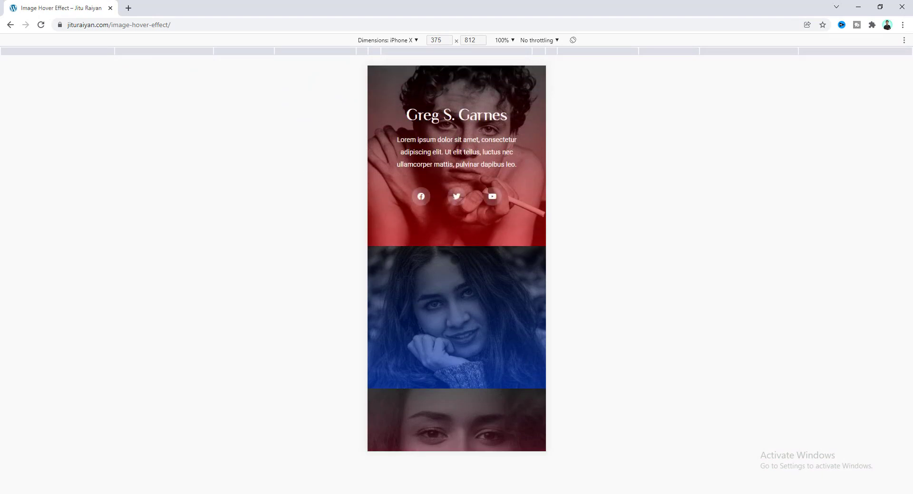
pyautogui.scroll(-3, 455, 260)
pyautogui.scroll(-2, 454, 260)
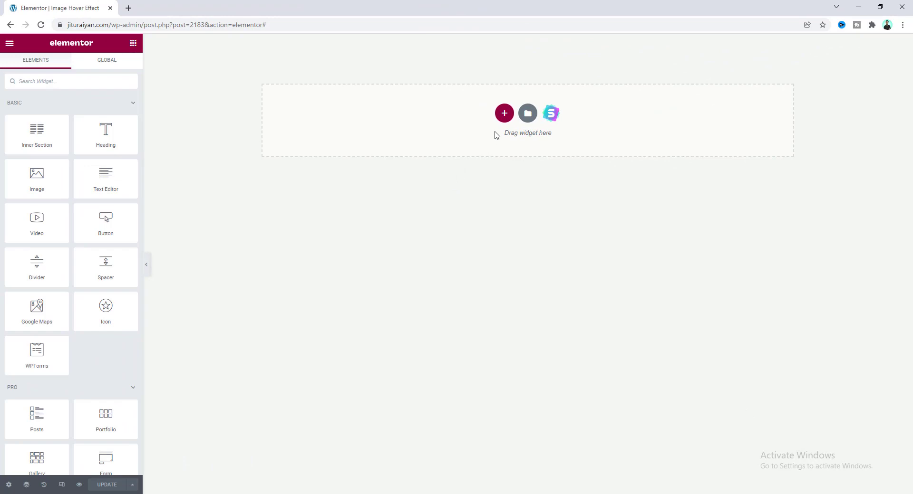
# Add a new section with five equal columns to the empty page.
pyautogui.click(504, 114)
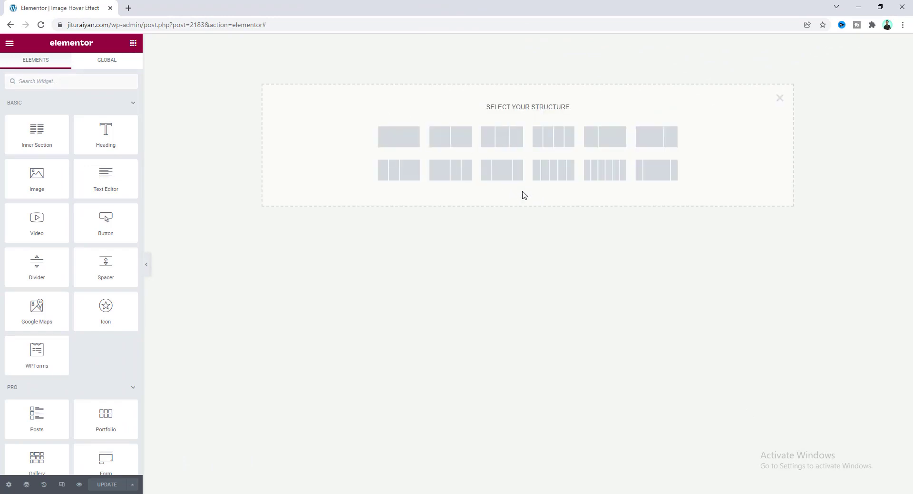
pyautogui.click(547, 175)
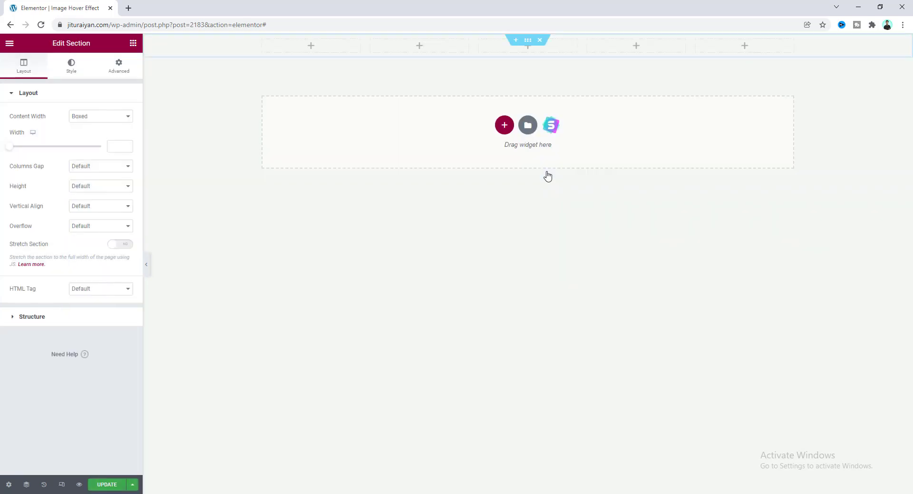
pyautogui.rightClick(589, 44)
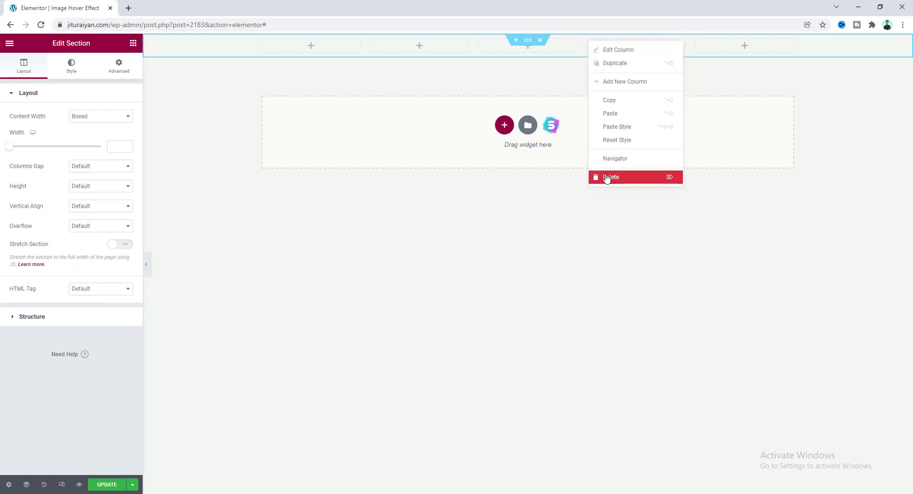
pyautogui.click(525, 84)
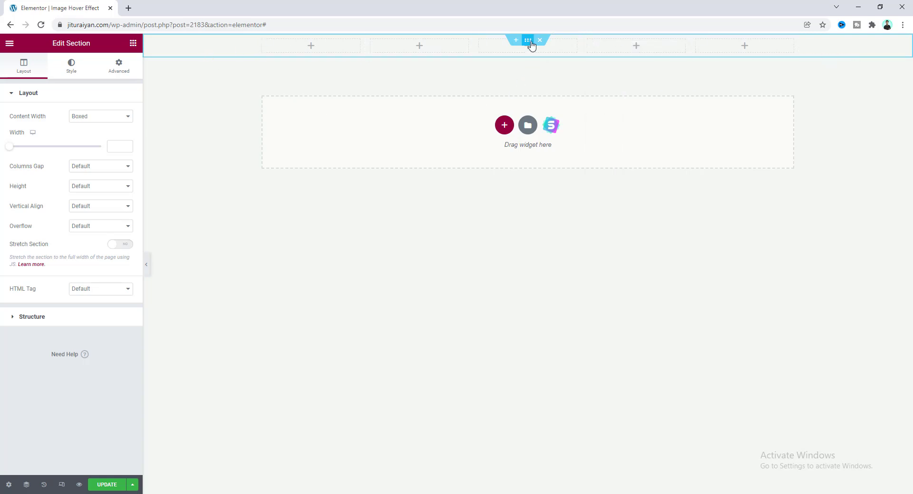
# Set the section's Content Width to Full Width and its Min Height to 100 VH.
pyautogui.click(81, 118)
pyautogui.click(78, 136)
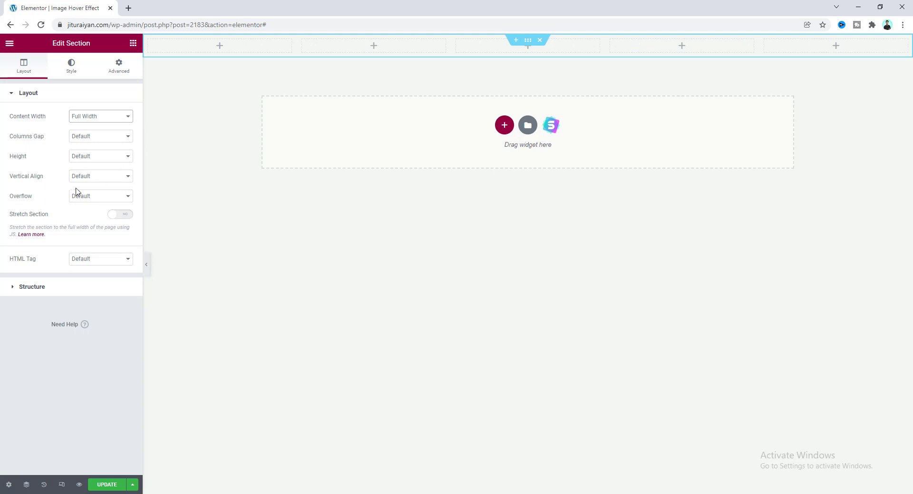
pyautogui.click(85, 159)
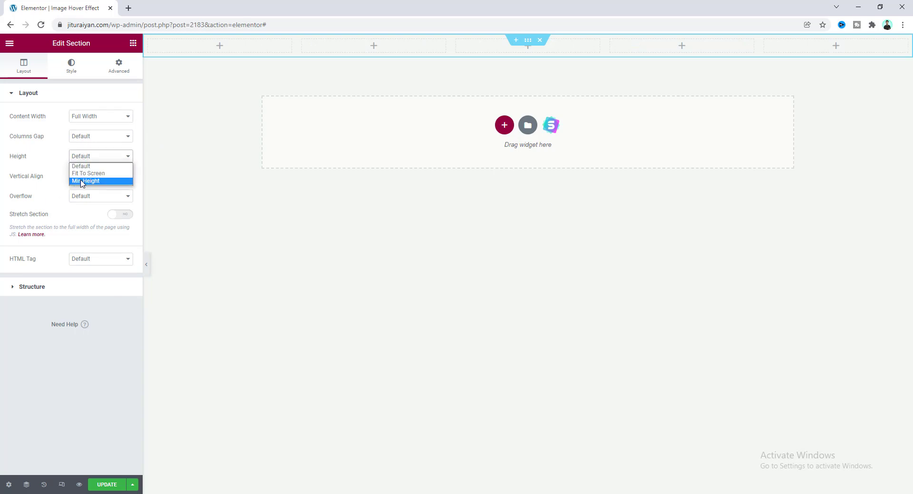
pyautogui.click(82, 181)
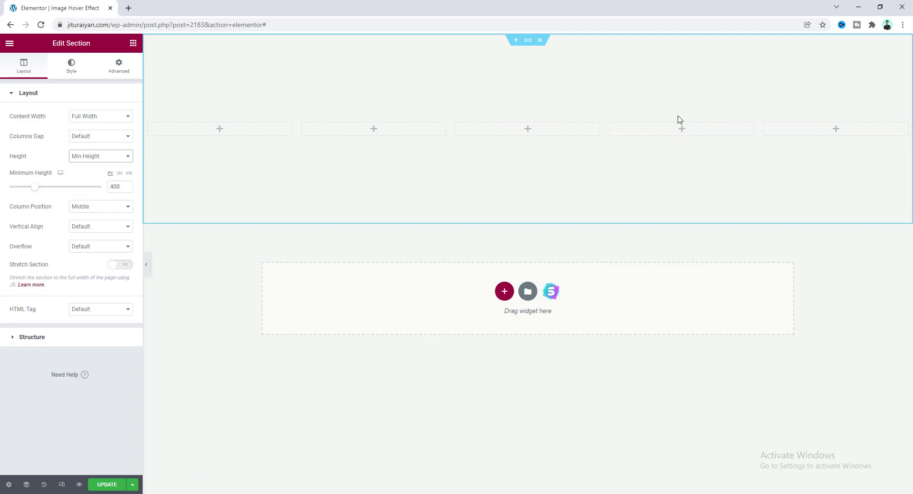
pyautogui.click(119, 174)
pyautogui.click(101, 188)
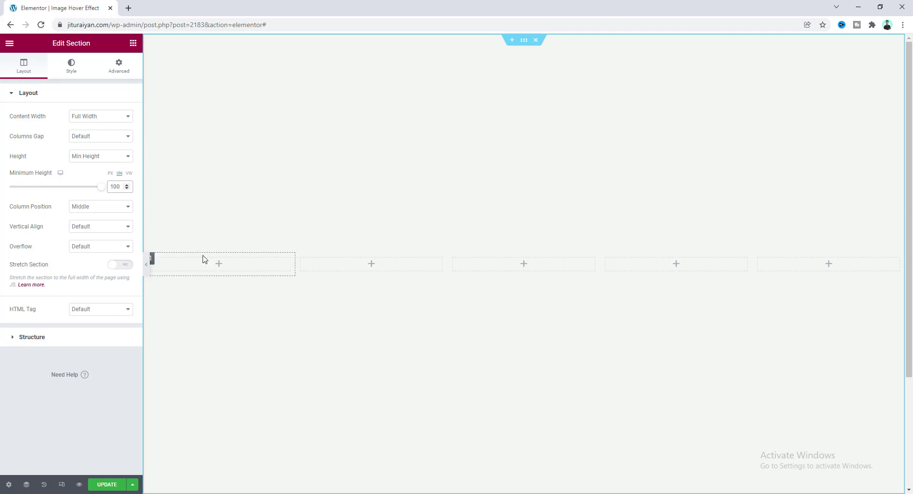
pyautogui.click(133, 44)
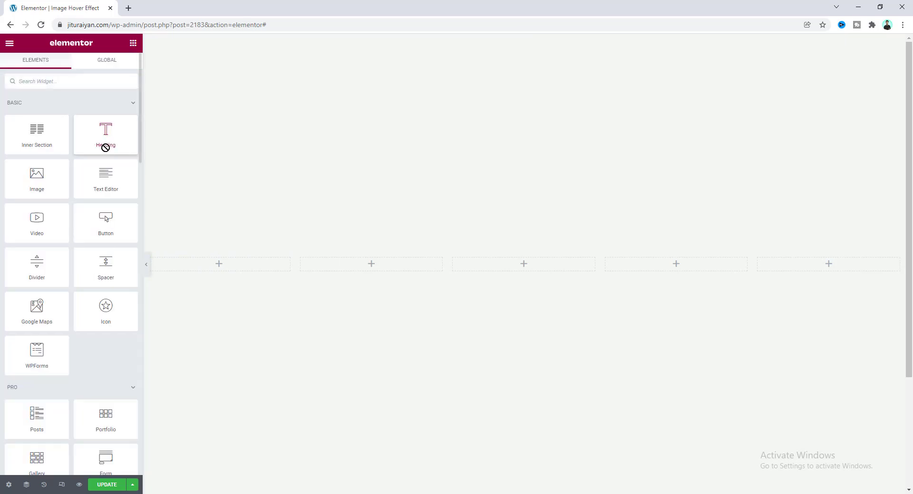
# Add a Heading widget to the first column and replace its title with a person's name.
pyautogui.moveTo(104, 147); pyautogui.dragTo(206, 269)
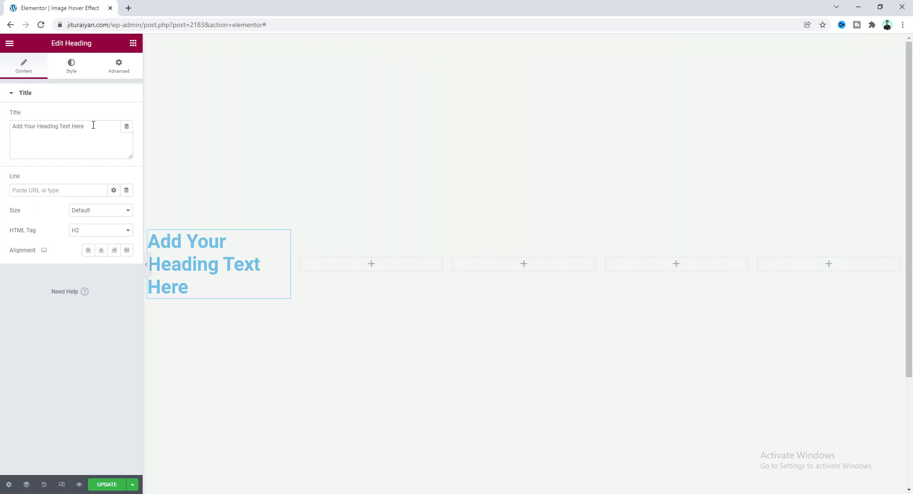
pyautogui.moveTo(93, 125); pyautogui.dragTo(2, 136)
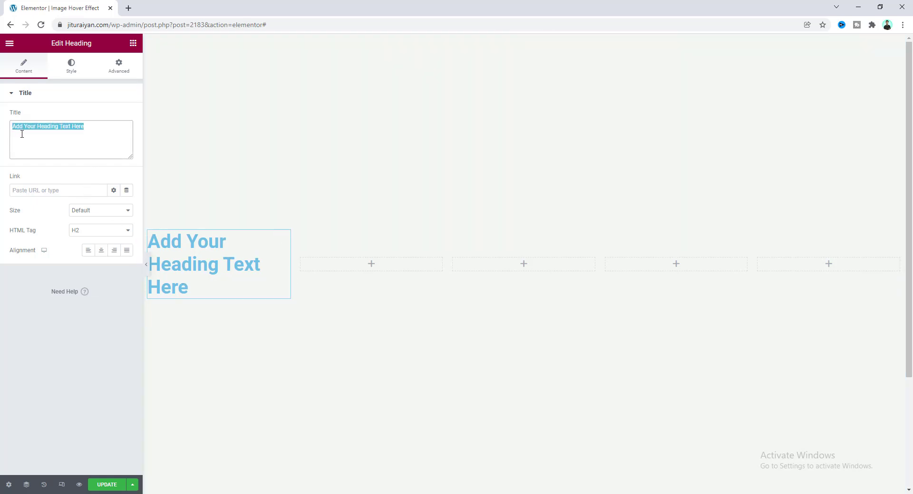
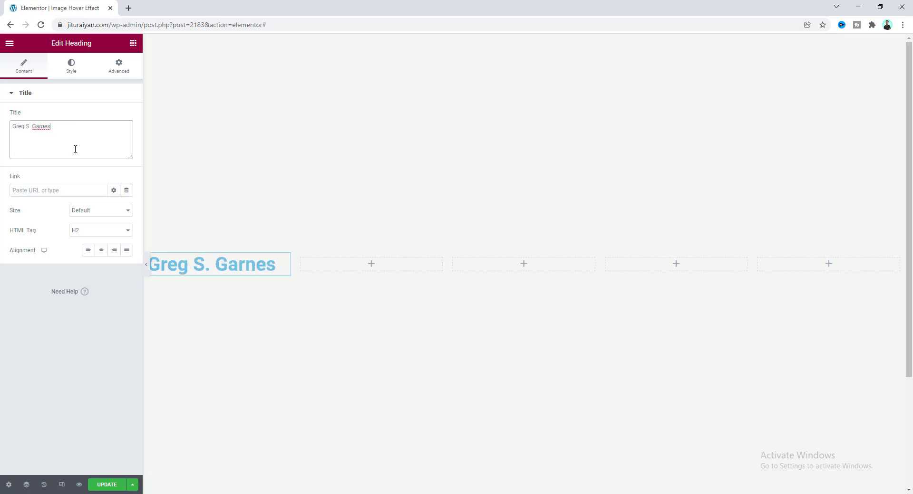
pyautogui.click(133, 47)
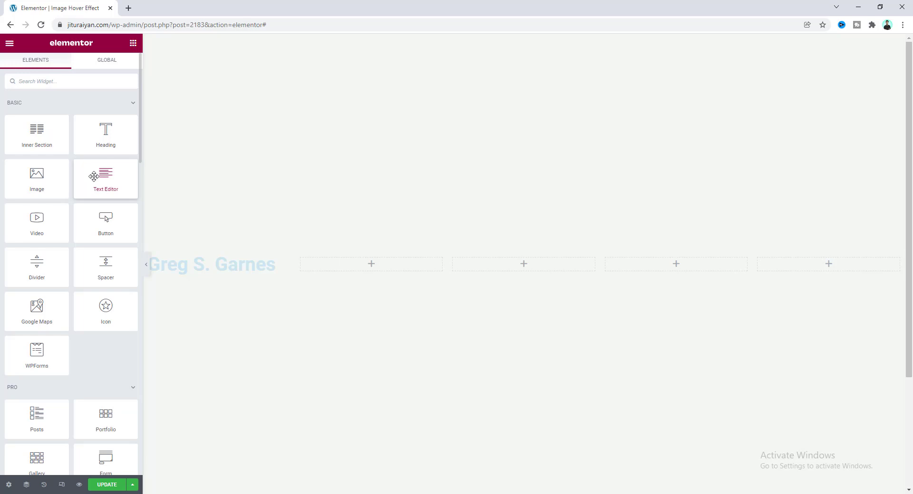
# Add a Text Editor paragraph and a Social Icons widget below the heading.
pyautogui.moveTo(94, 176); pyautogui.dragTo(192, 280)
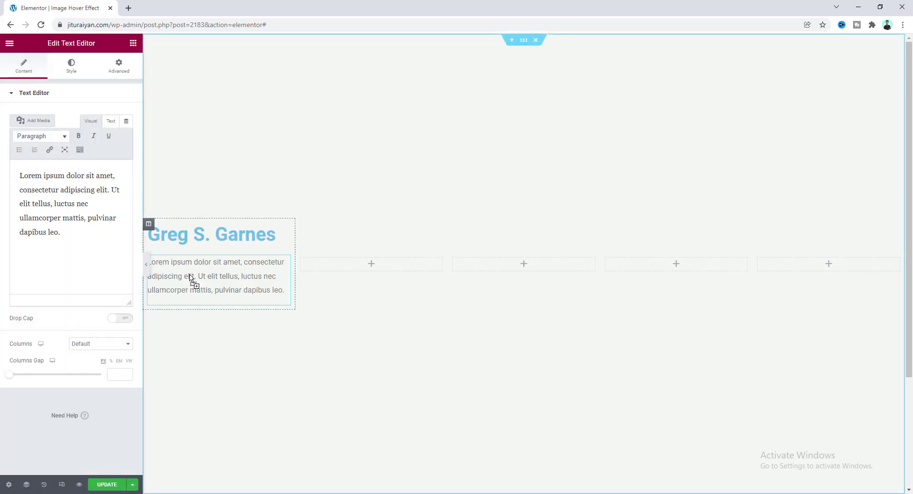
pyautogui.click(132, 42)
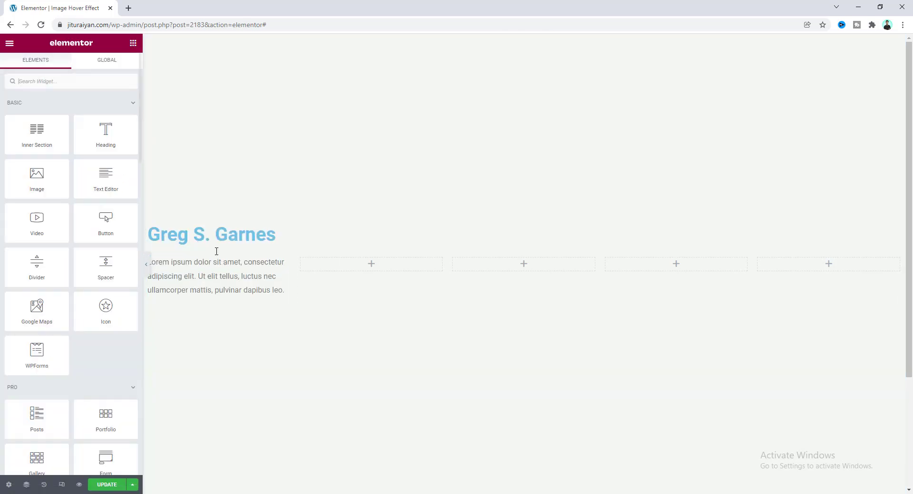
pyautogui.click(46, 82)
pyautogui.write('so')
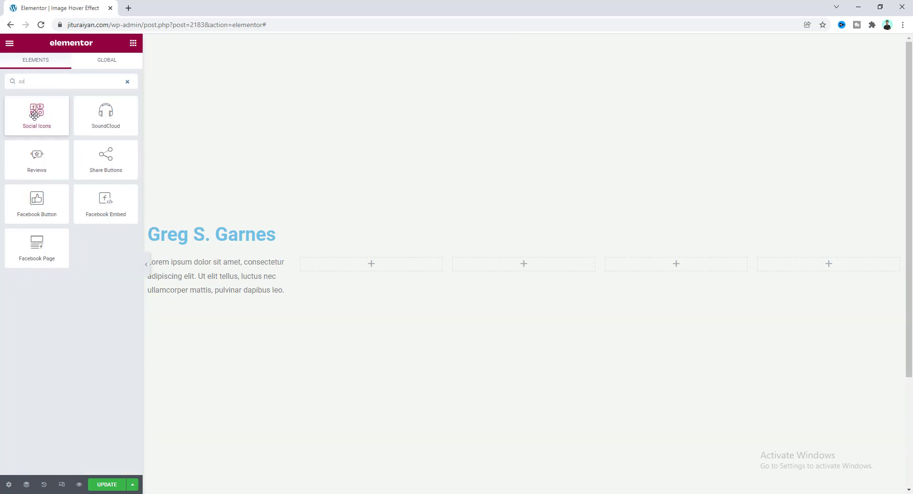
pyautogui.moveTo(35, 114); pyautogui.dragTo(210, 304)
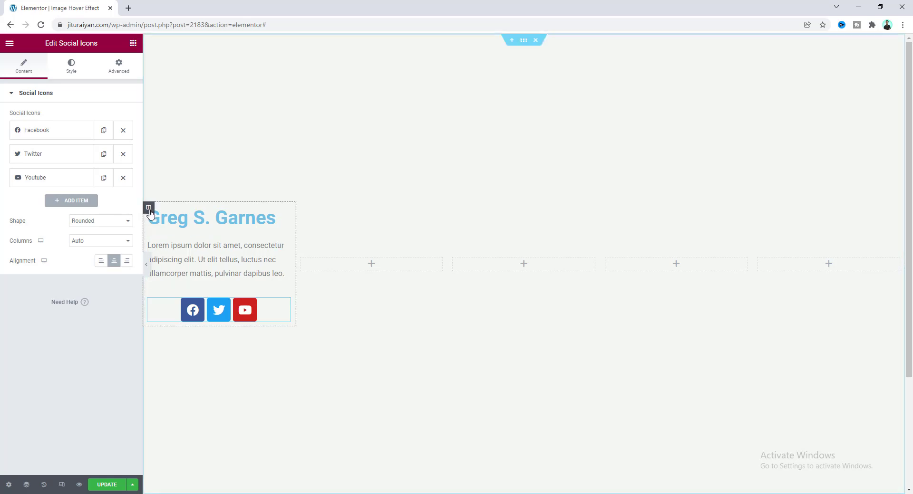
# Give the first column a portrait photo background at Center Center position with Cover size.
pyautogui.click(148, 207)
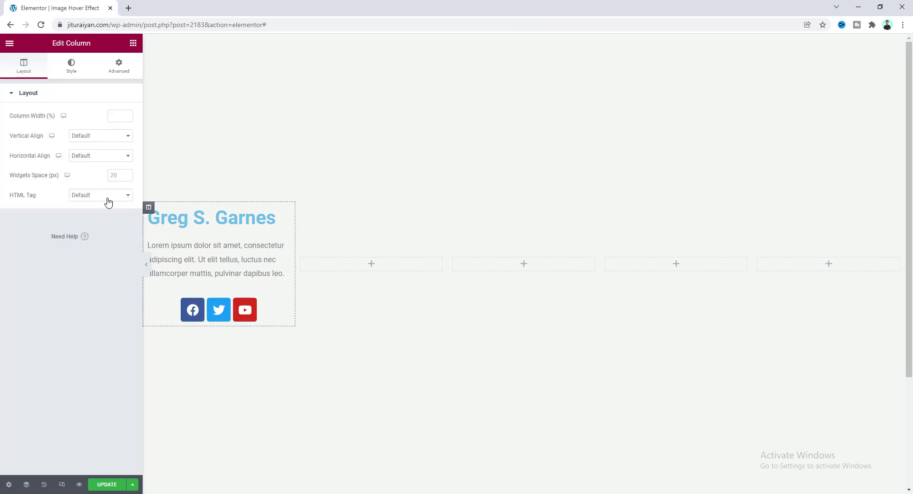
pyautogui.click(71, 65)
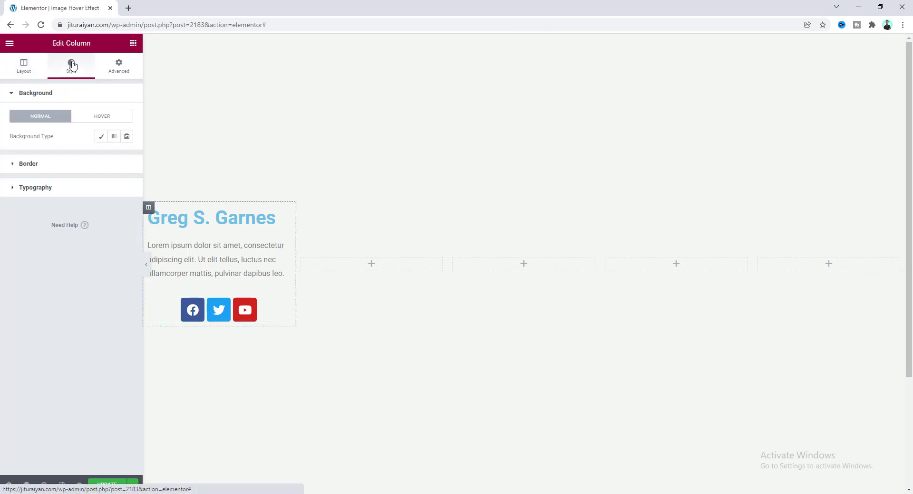
pyautogui.click(101, 141)
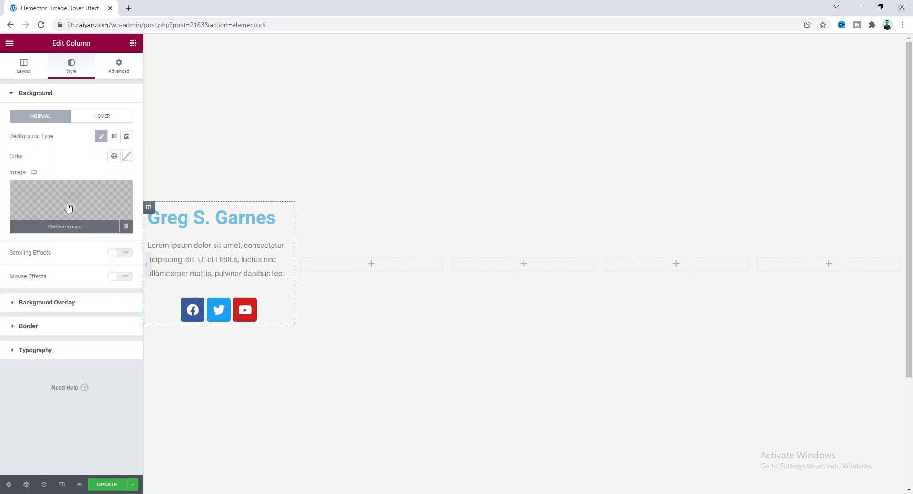
pyautogui.click(67, 206)
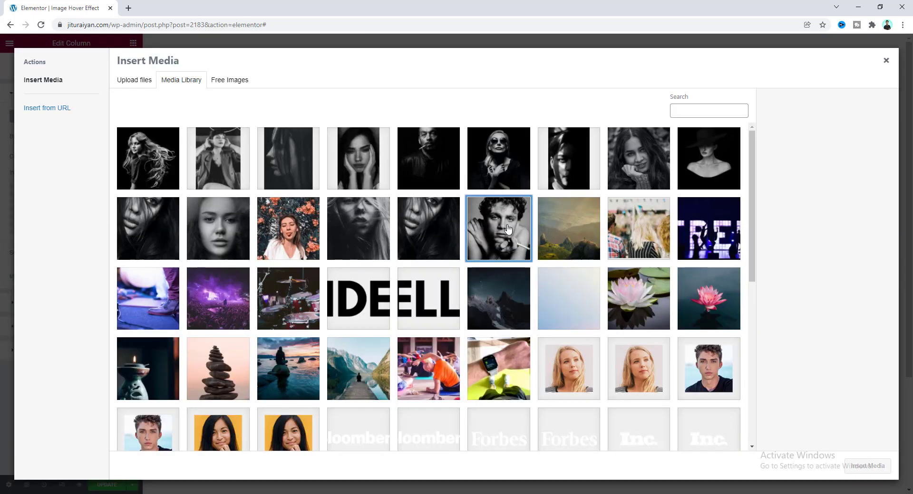
pyautogui.click(498, 229)
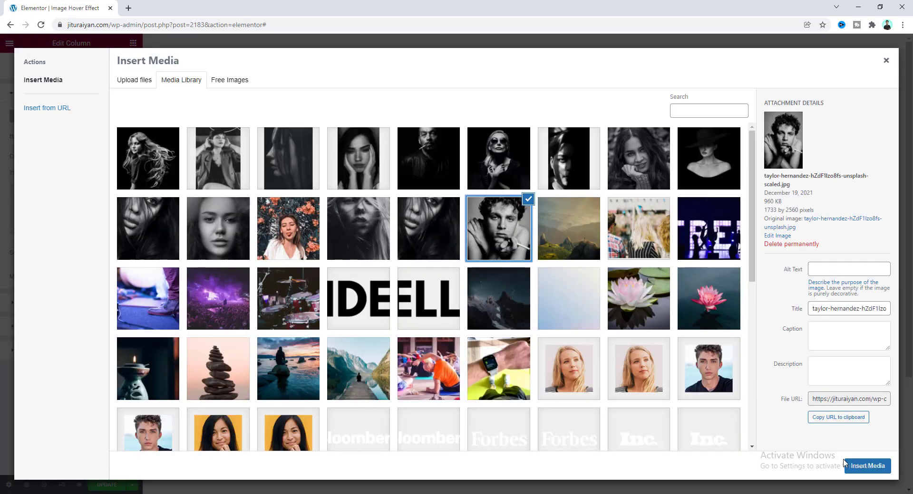
pyautogui.click(866, 466)
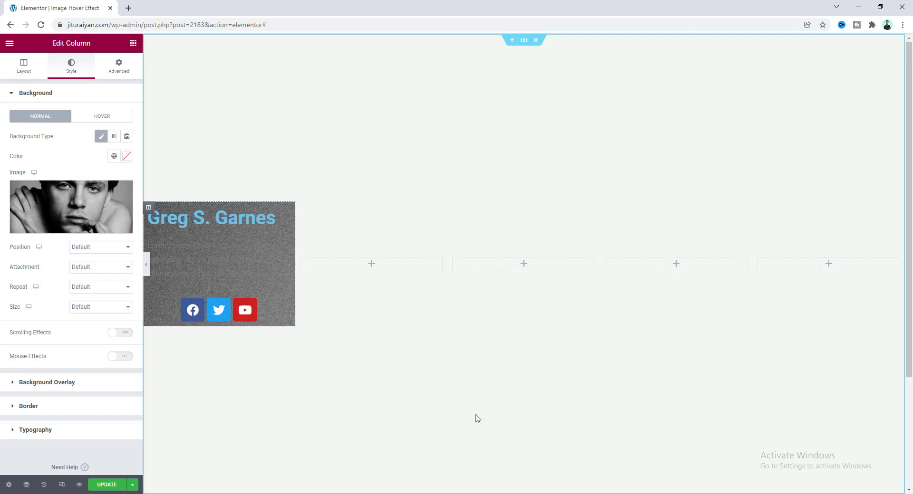
pyautogui.click(76, 248)
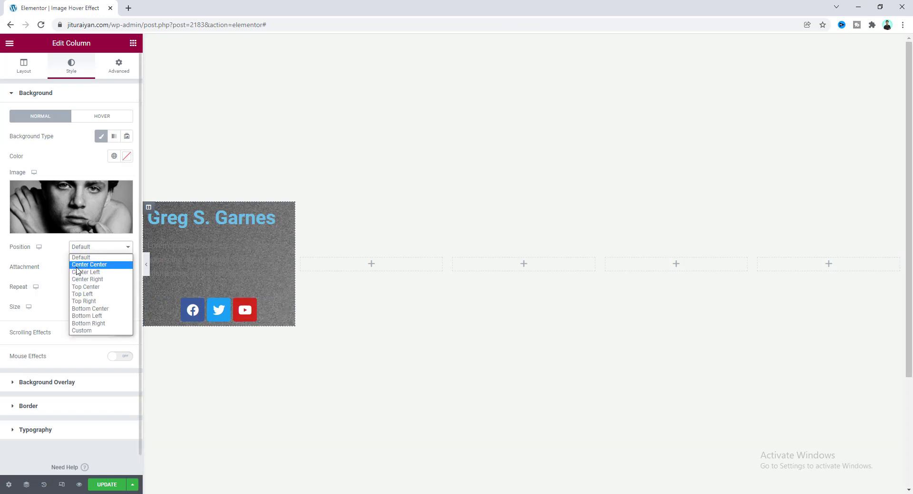
pyautogui.click(77, 268)
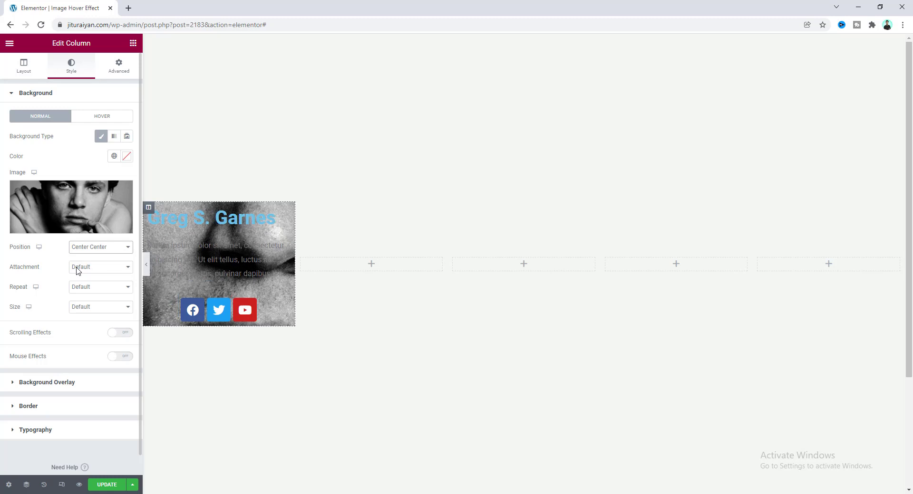
pyautogui.click(79, 312)
pyautogui.click(79, 333)
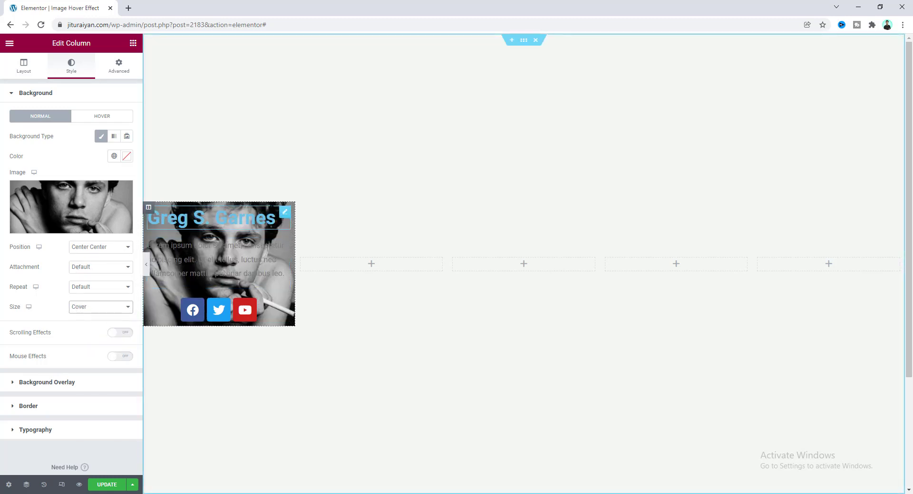
pyautogui.click(22, 386)
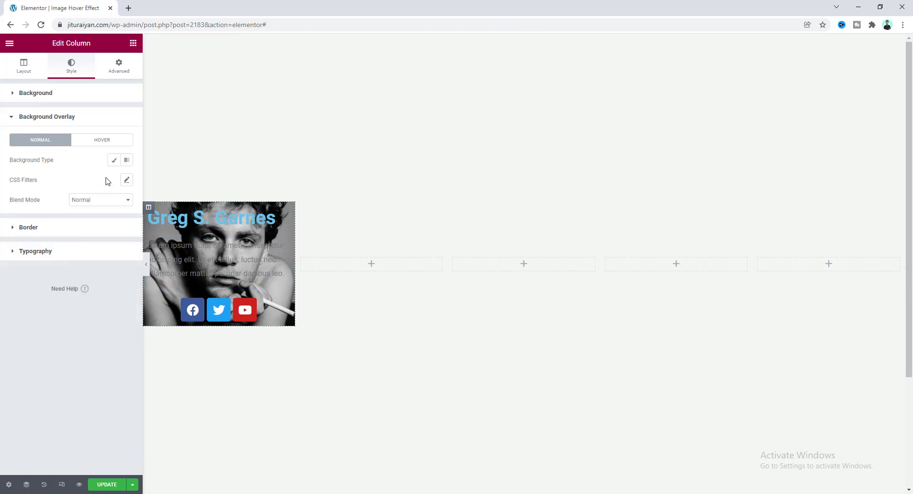
# Add a gradient background overlay running from black #000000 to red #FF0000.
pyautogui.click(113, 160)
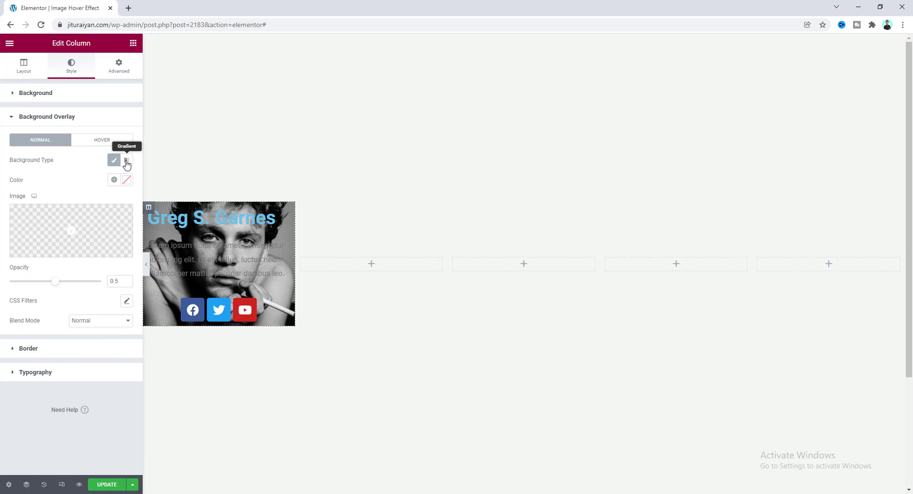
pyautogui.click(127, 161)
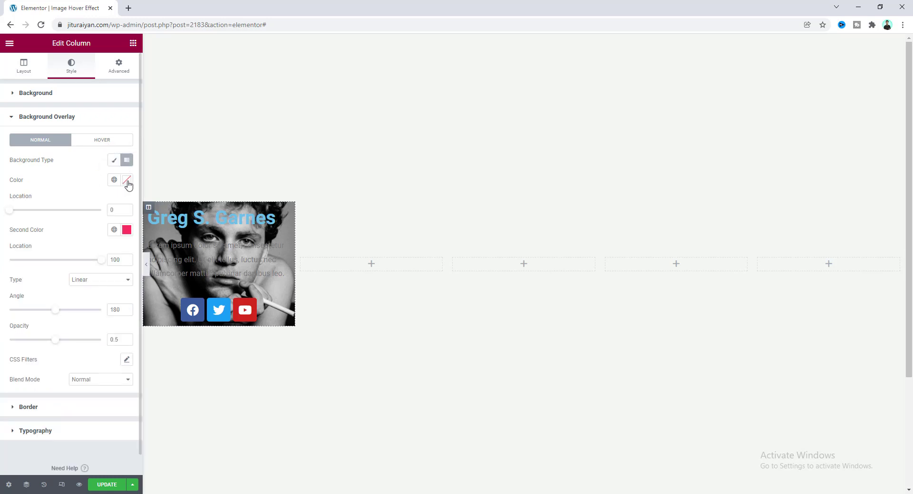
pyautogui.click(127, 181)
pyautogui.click(71, 259)
pyautogui.click(17, 294)
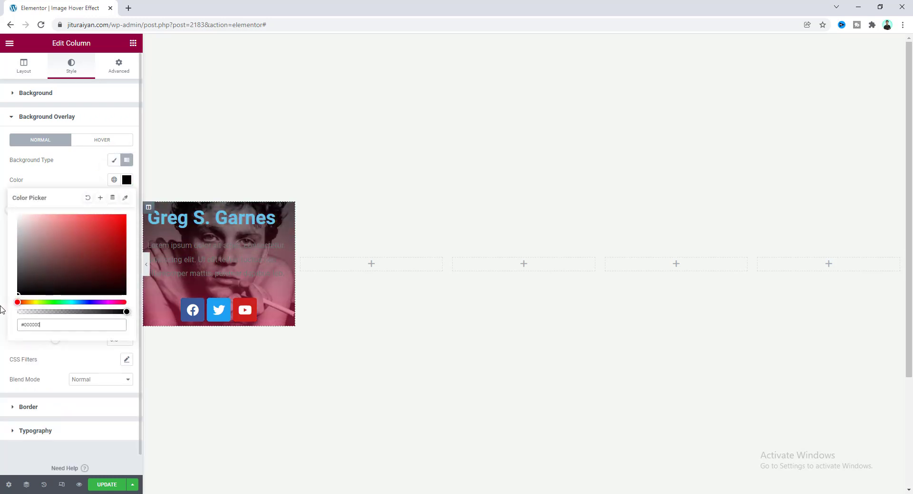
pyautogui.click(71, 180)
pyautogui.click(127, 230)
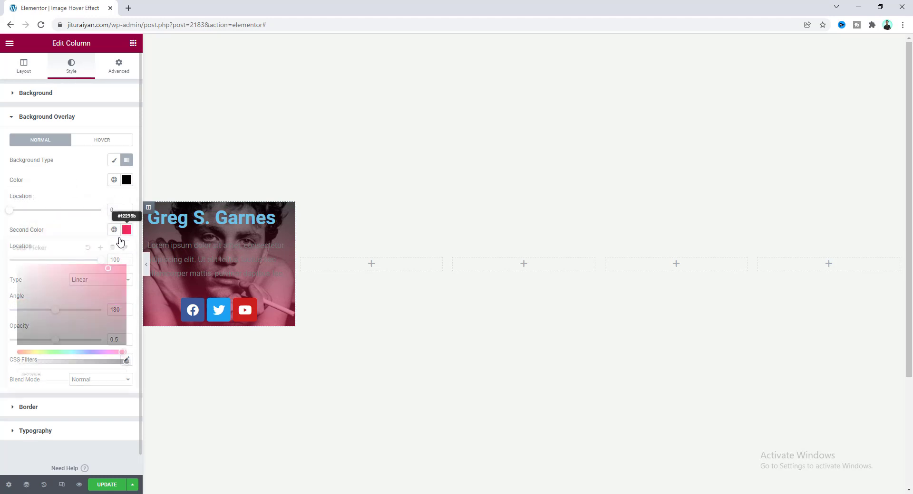
pyautogui.write('#FF0000')
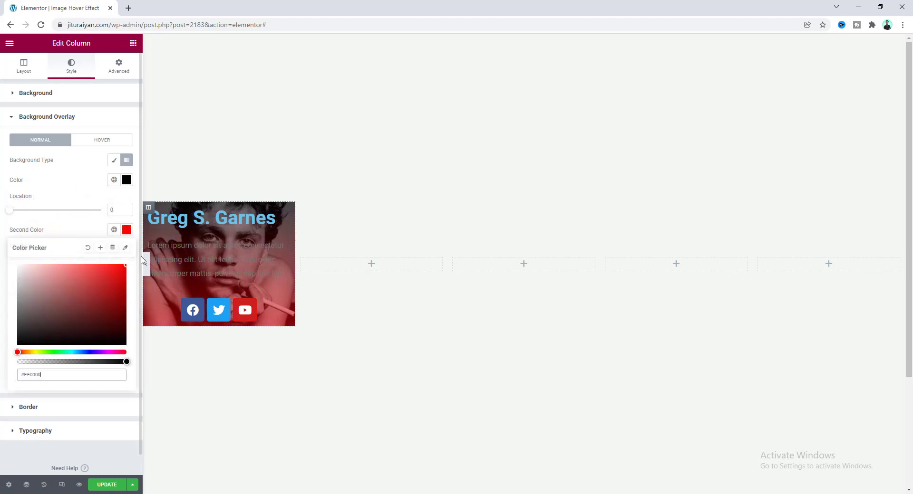
pyautogui.click(58, 233)
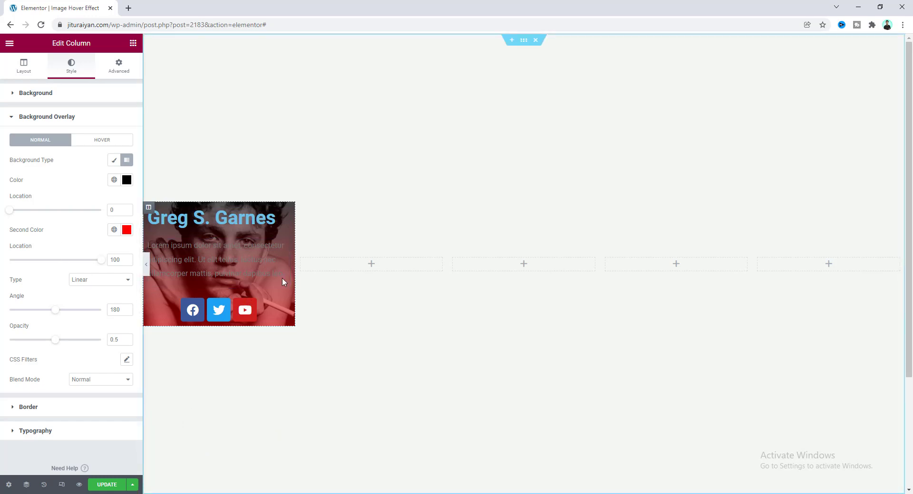
# Set the section's Column Position to Stretch.
pyautogui.click(525, 40)
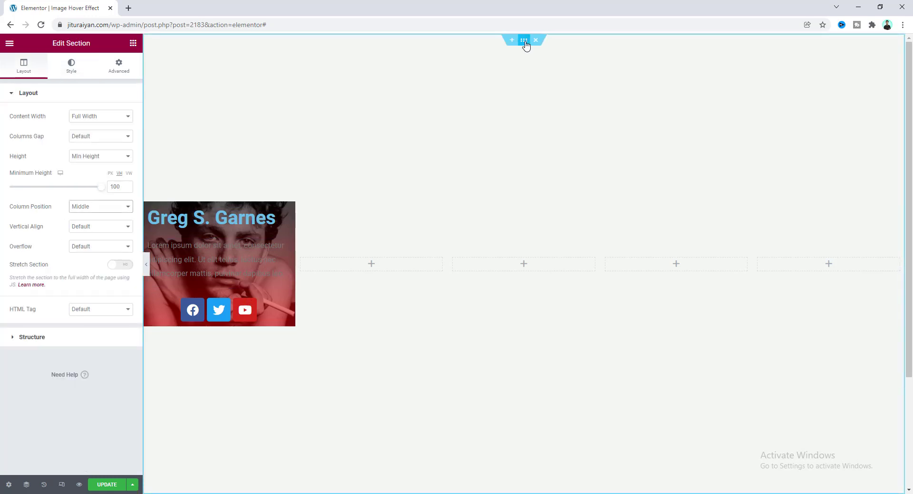
pyautogui.click(79, 208)
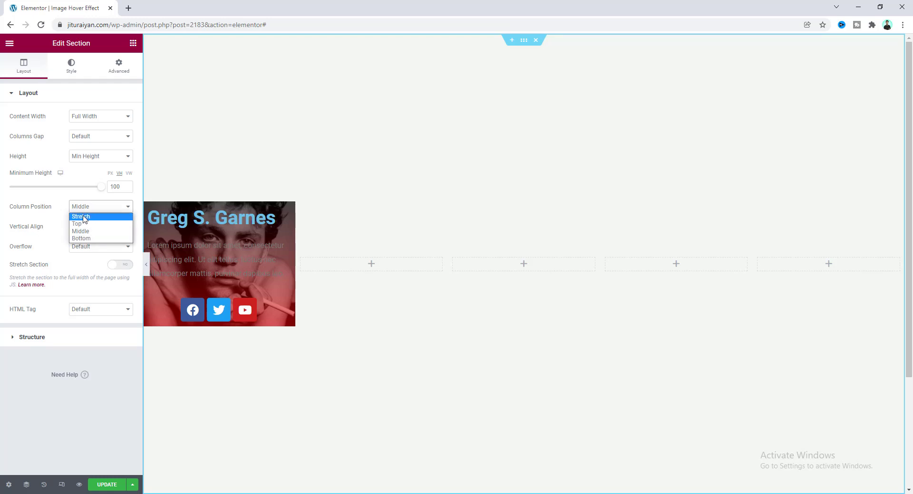
pyautogui.click(82, 218)
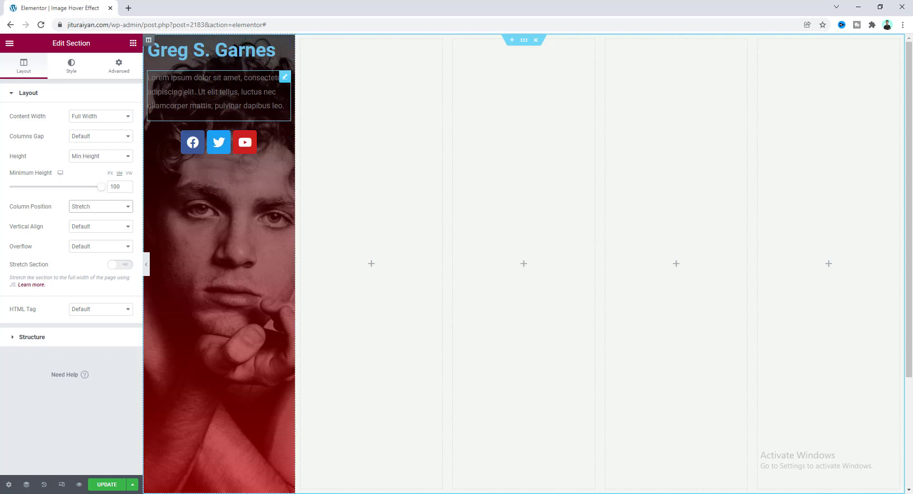
# Align the first column's content to Center horizontally and Middle vertically.
pyautogui.click(148, 40)
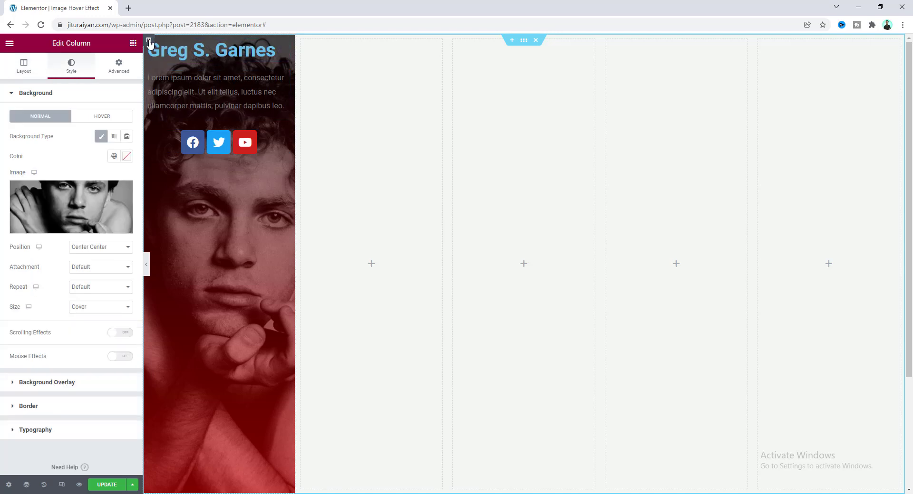
pyautogui.click(22, 69)
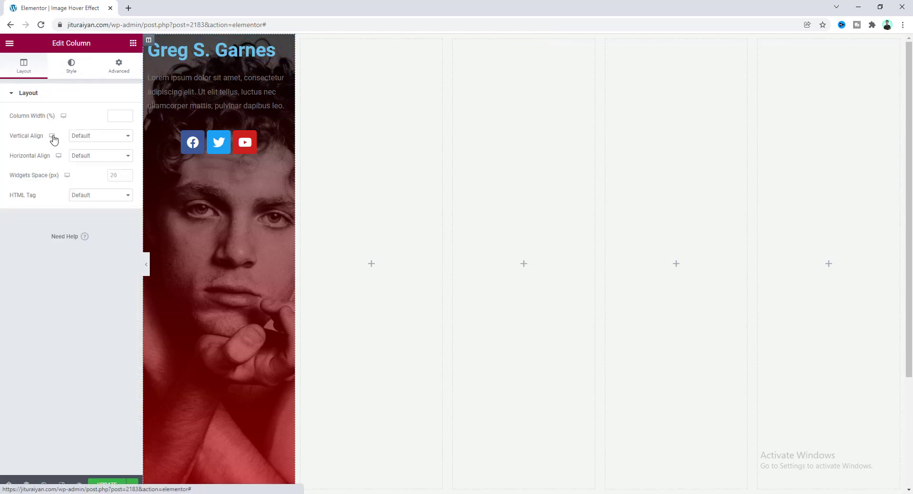
pyautogui.click(88, 157)
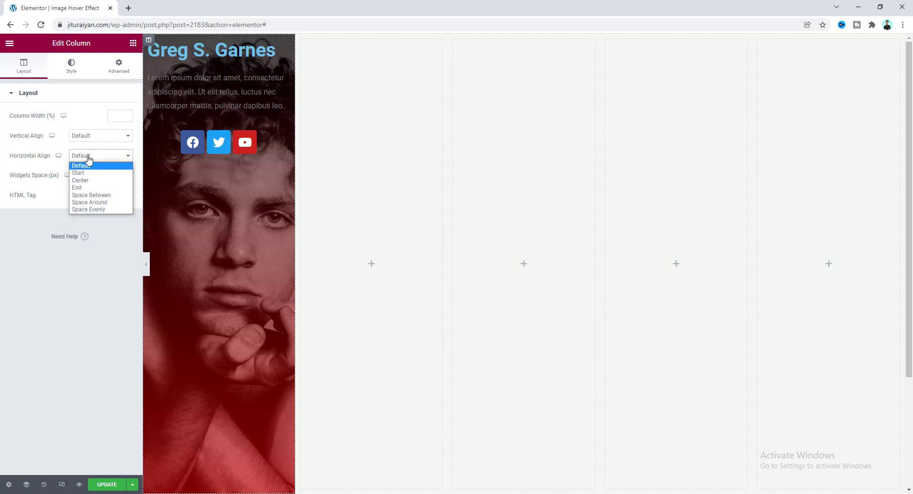
pyautogui.click(88, 180)
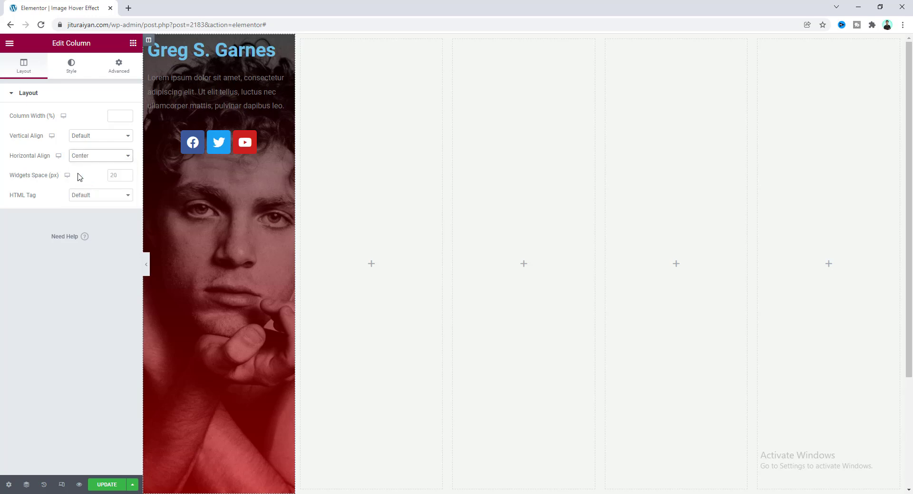
pyautogui.click(94, 137)
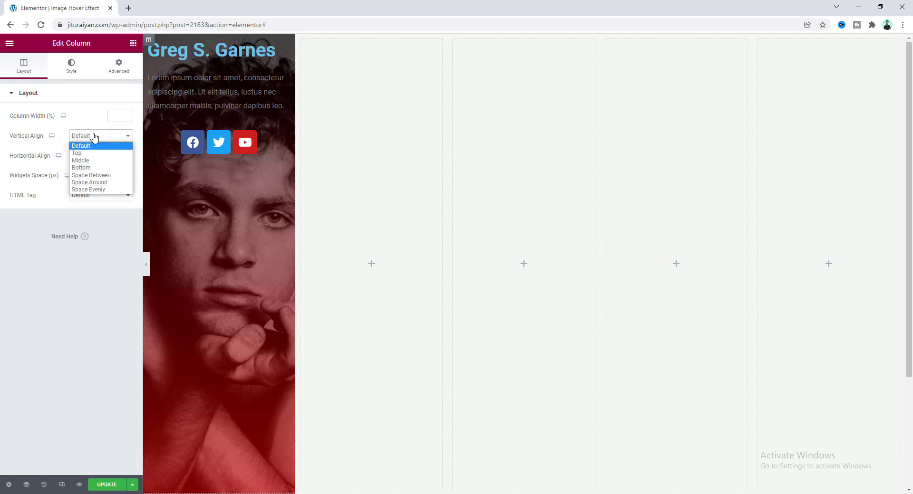
pyautogui.click(87, 161)
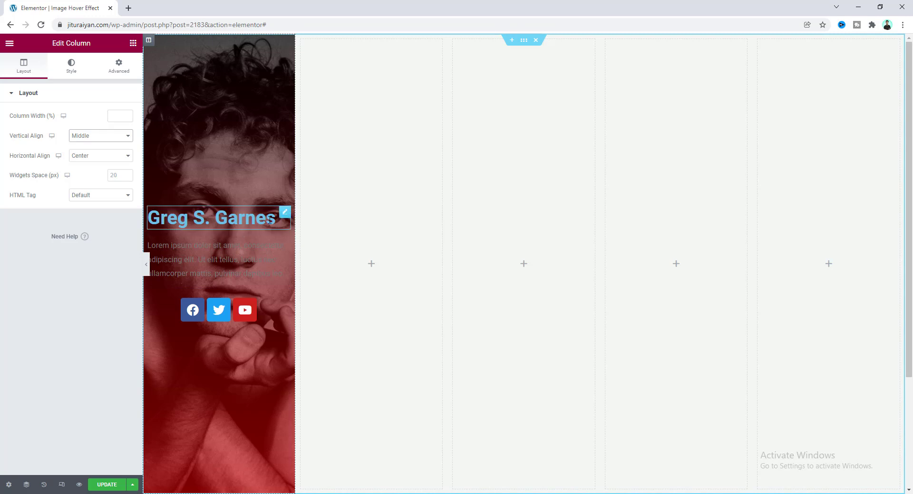
# Centre the name heading and make its text colour white #FFFFFF.
pyautogui.click(215, 221)
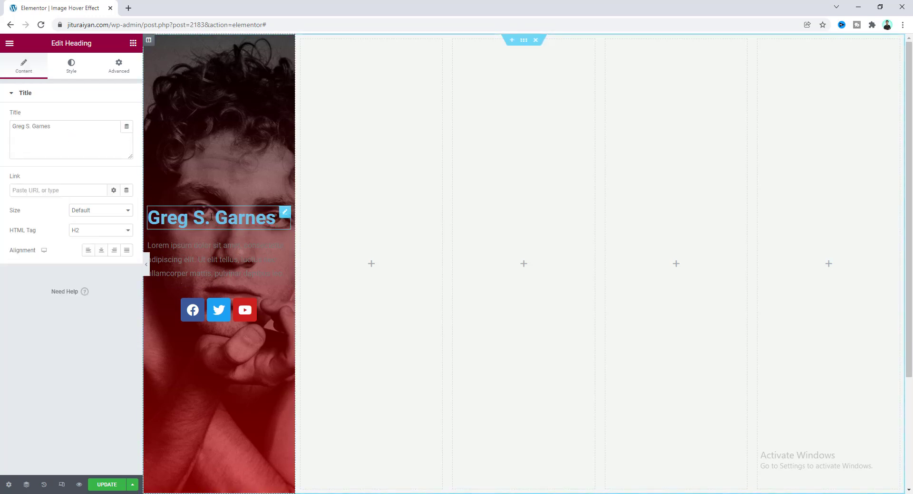
pyautogui.click(102, 252)
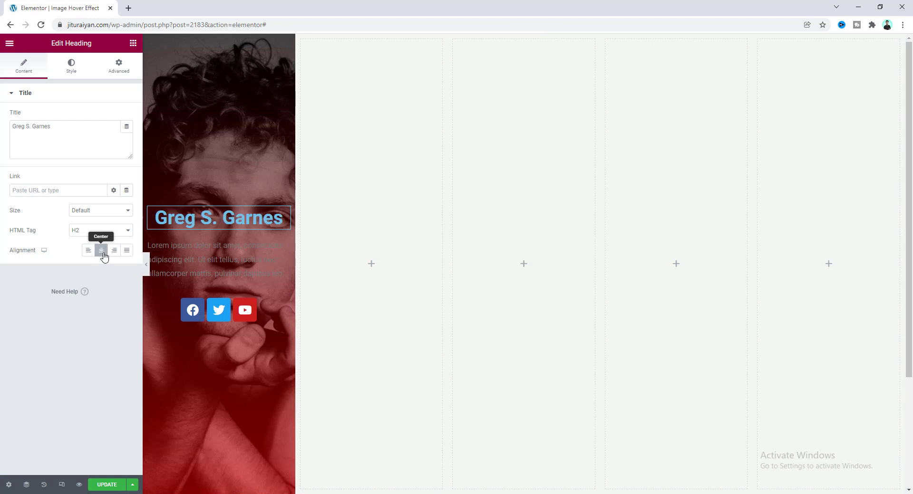
pyautogui.click(70, 64)
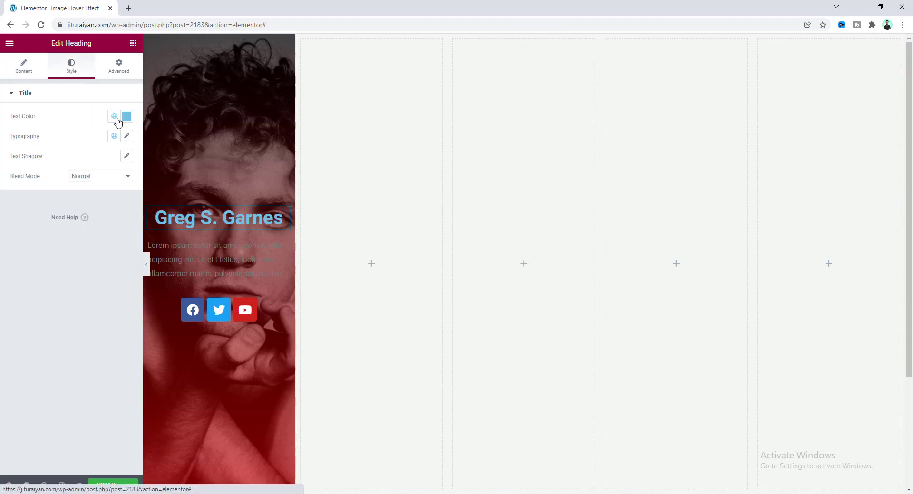
pyautogui.click(127, 117)
pyautogui.write('#FFFFFF')
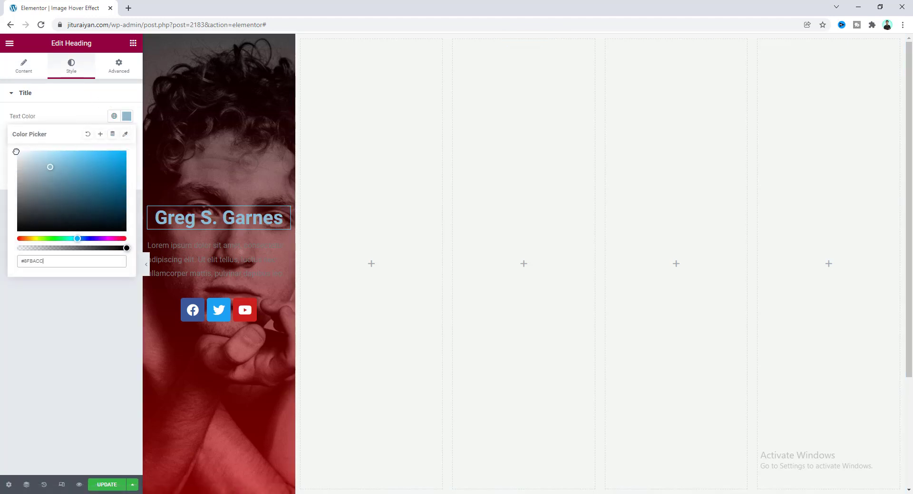
pyautogui.click(69, 117)
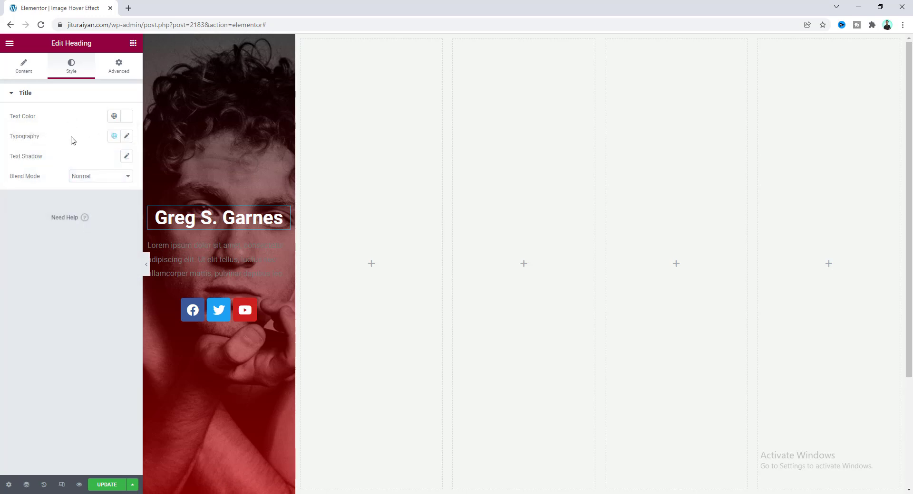
# Set the heading typography to the Luxia font at weight 500.
pyautogui.click(127, 138)
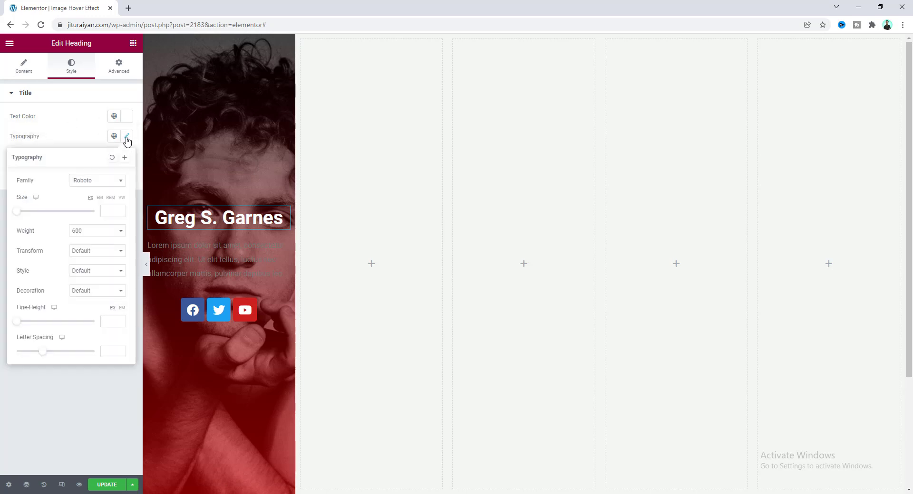
pyautogui.click(119, 181)
pyautogui.scroll(10, 122, 259)
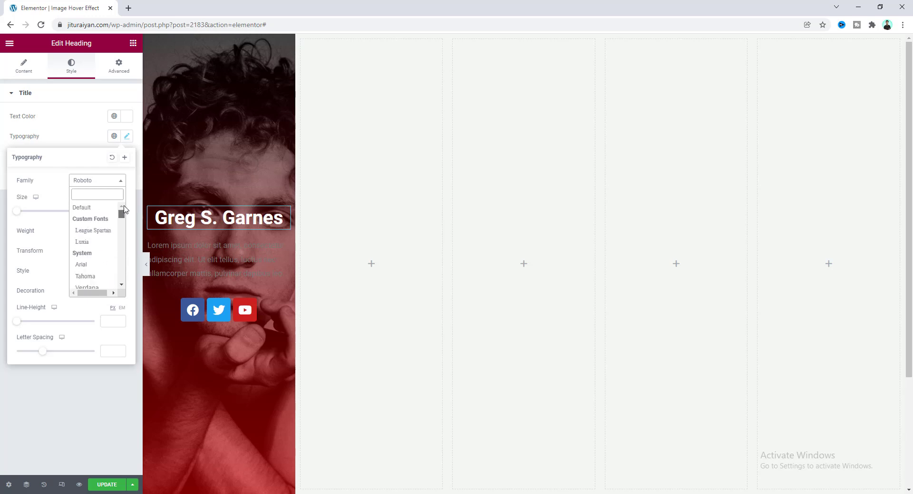
pyautogui.click(102, 244)
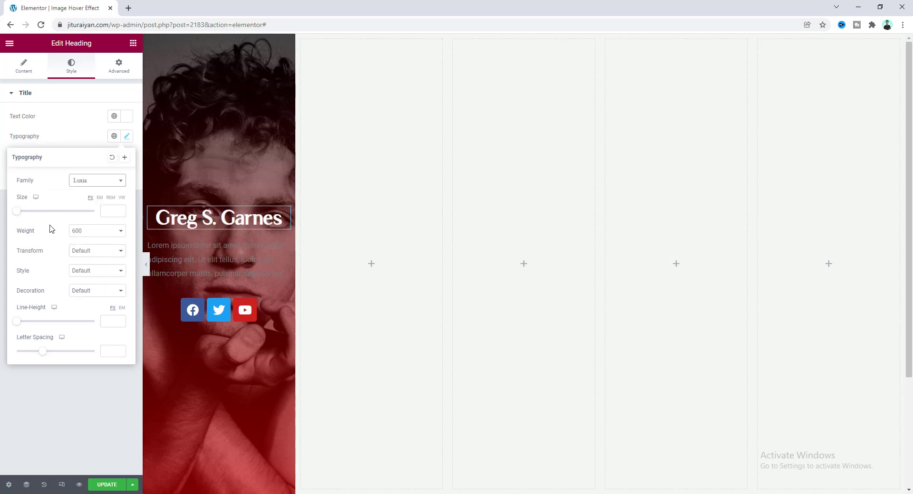
pyautogui.click(94, 233)
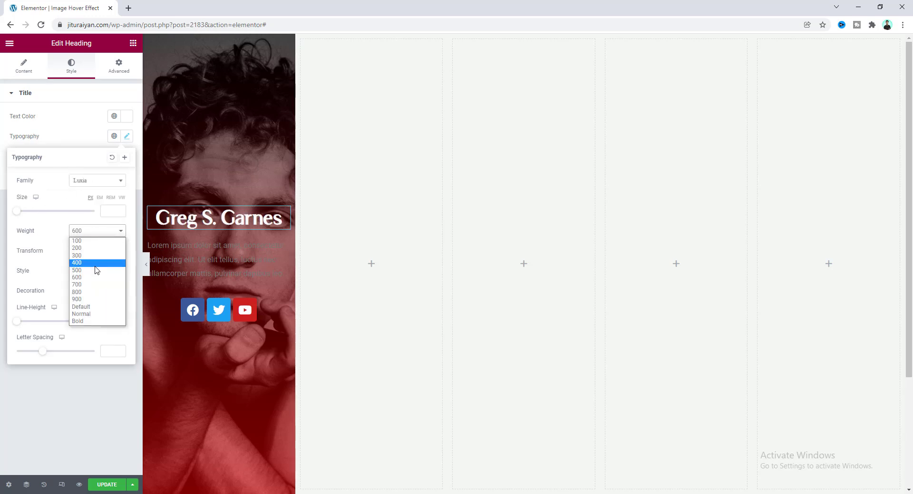
pyautogui.click(96, 272)
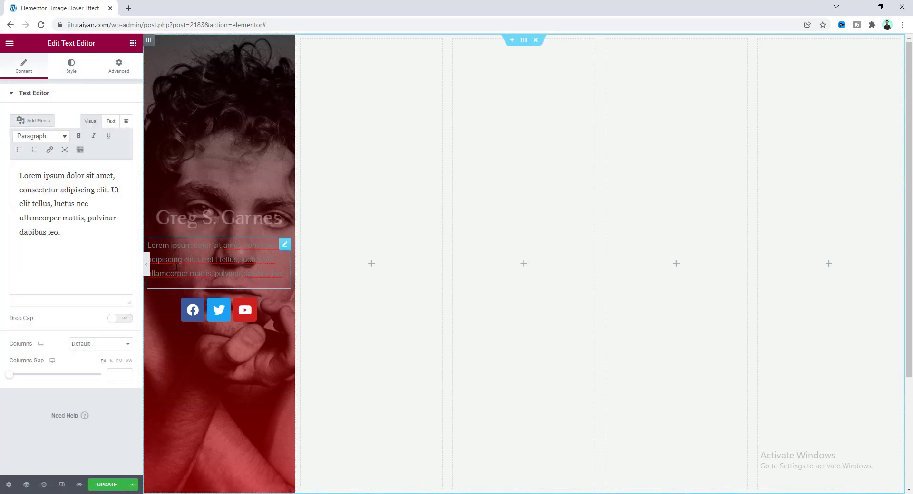
# Make the lorem ipsum paragraph white (#FFFFFF) and centre-aligned.
pyautogui.click(71, 65)
pyautogui.click(127, 135)
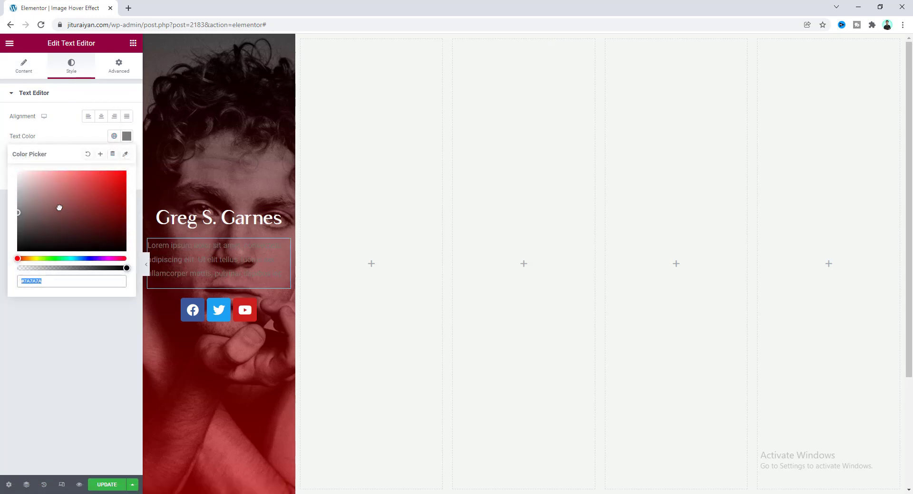
pyautogui.write('#FFFFFF')
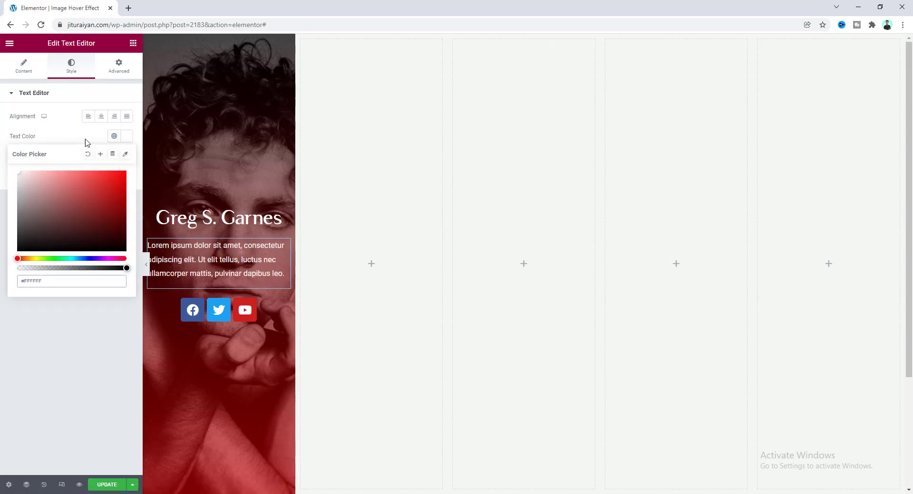
pyautogui.click(99, 117)
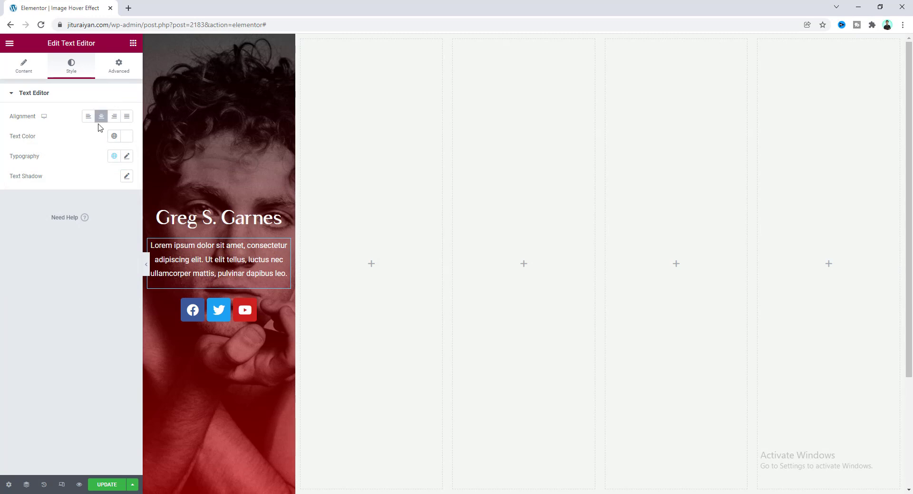
pyautogui.click(264, 310)
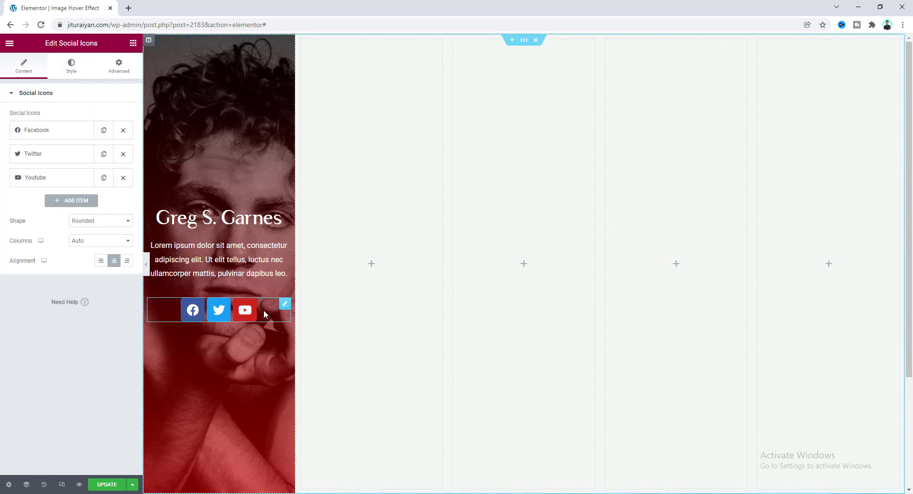
# Set the social icons to size 15, padding 0.8, spacing 18 and border radius 50.
pyautogui.click(71, 67)
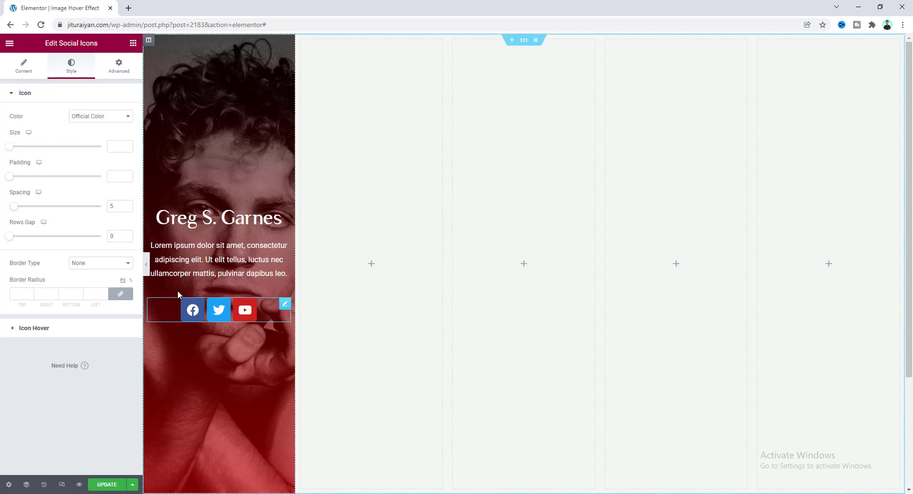
pyautogui.moveTo(9, 147); pyautogui.dragTo(13, 151)
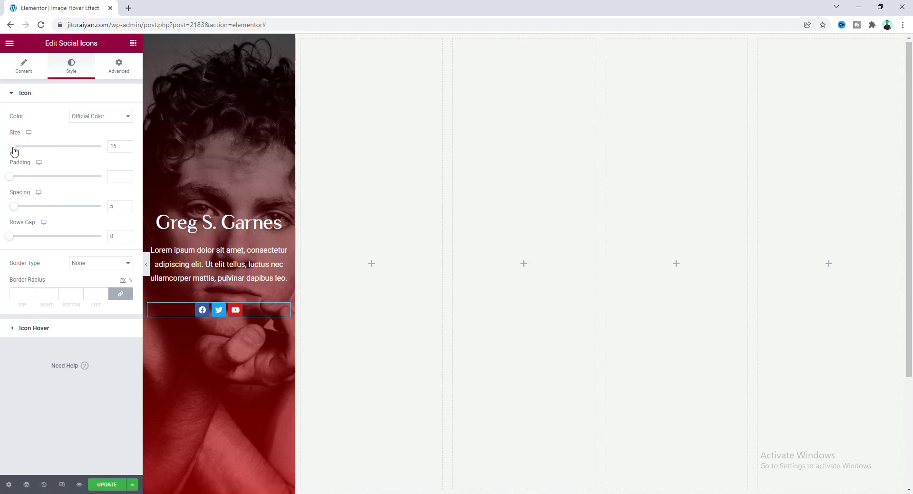
pyautogui.click(127, 177)
pyautogui.moveTo(118, 206); pyautogui.dragTo(99, 207)
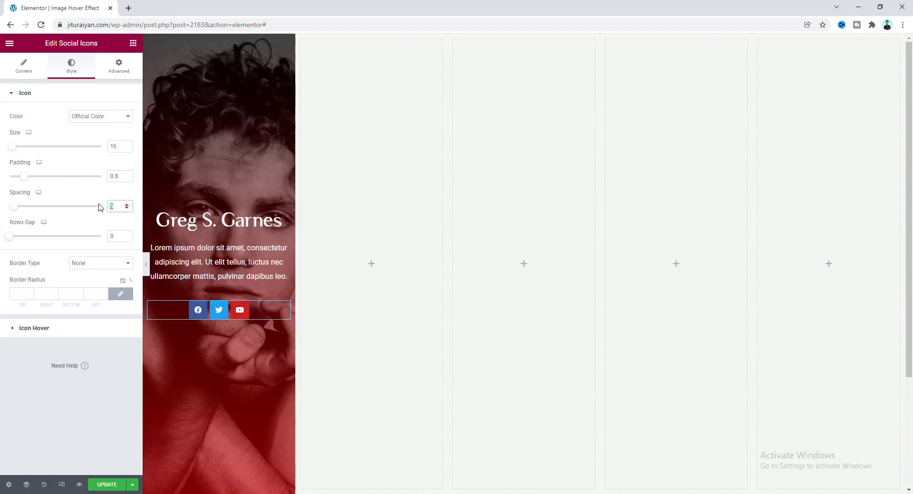
pyautogui.write('18')
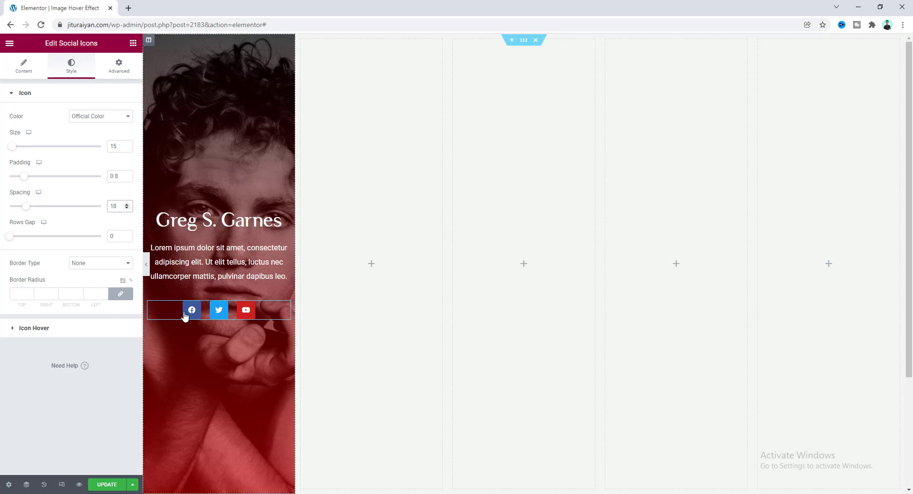
pyautogui.click(65, 292)
pyautogui.write('5')
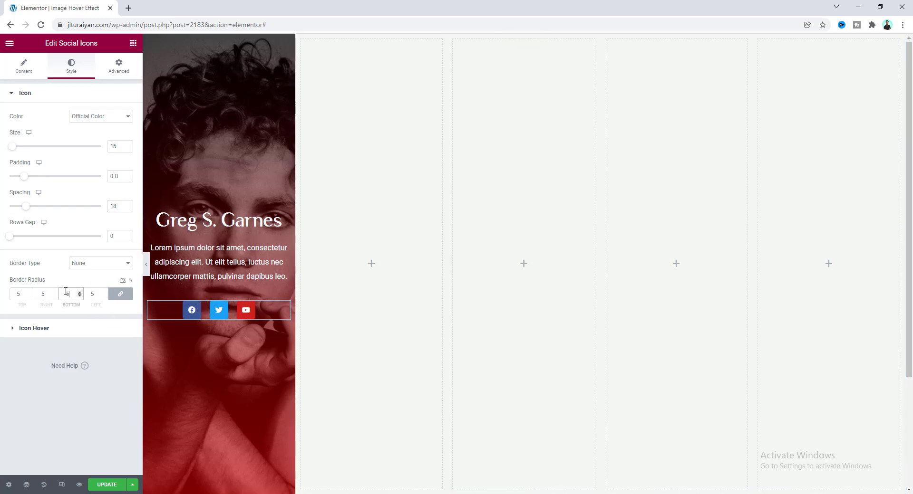
pyautogui.write('0')
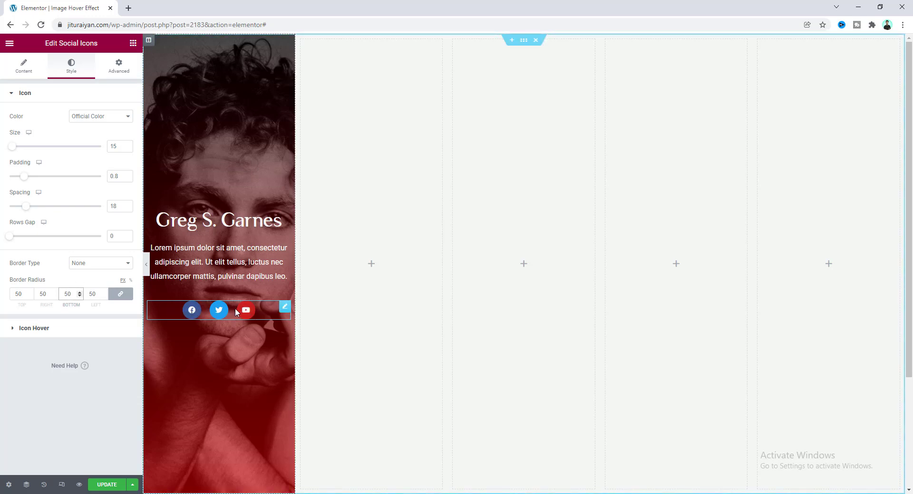
# Give the icons a custom semi-transparent white primary colour, #FFFFFF38.
pyautogui.click(85, 119)
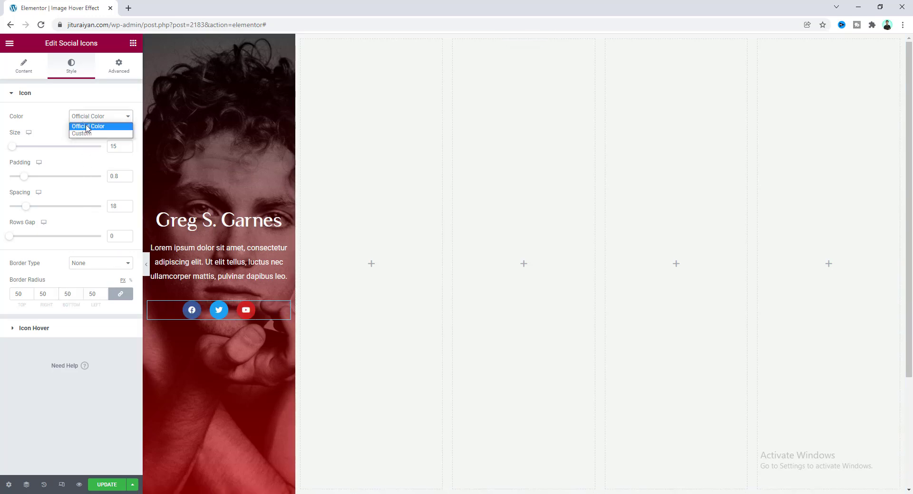
pyautogui.click(102, 126)
pyautogui.click(103, 119)
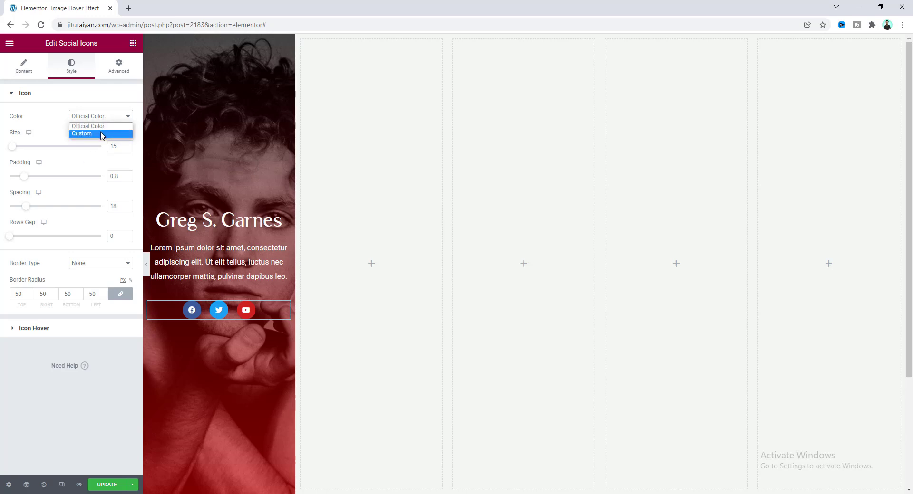
pyautogui.click(102, 134)
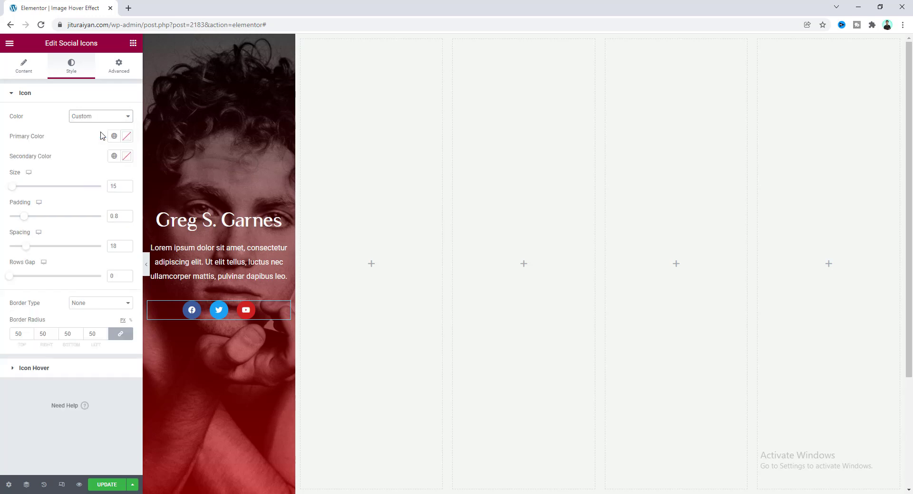
pyautogui.click(126, 138)
pyautogui.write('#FFFFFF')
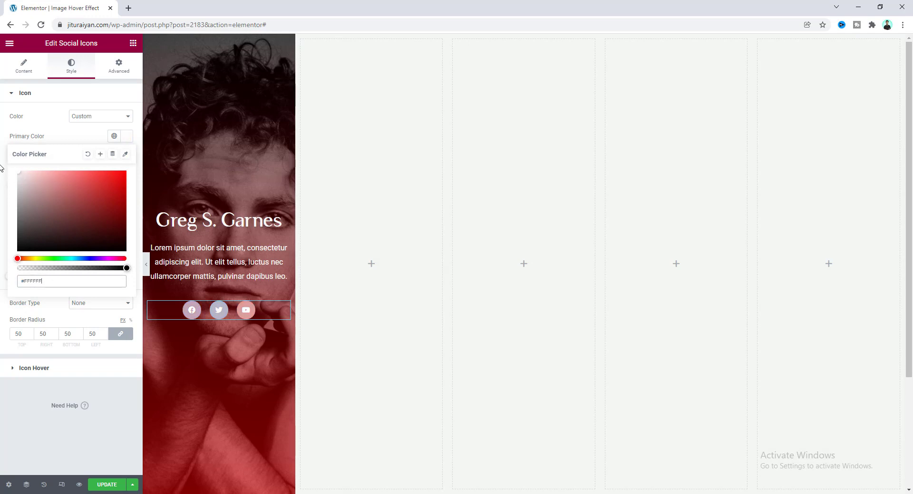
pyautogui.moveTo(126, 268); pyautogui.dragTo(42, 269)
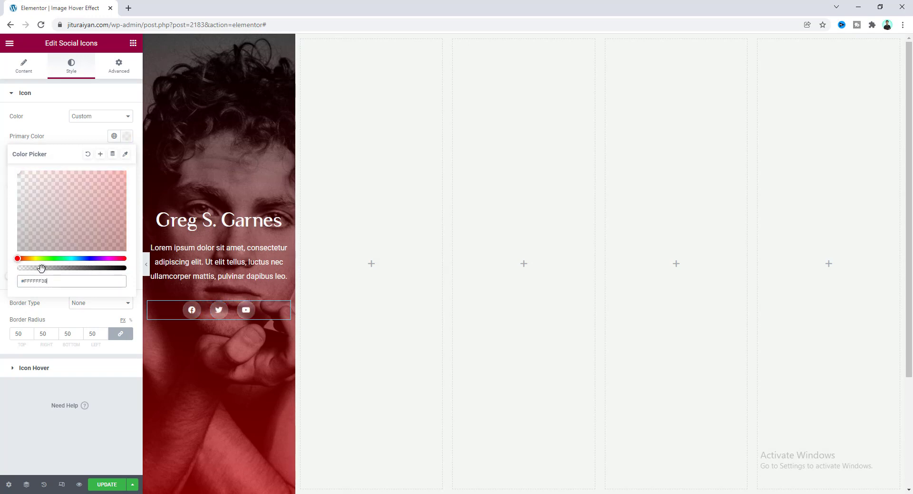
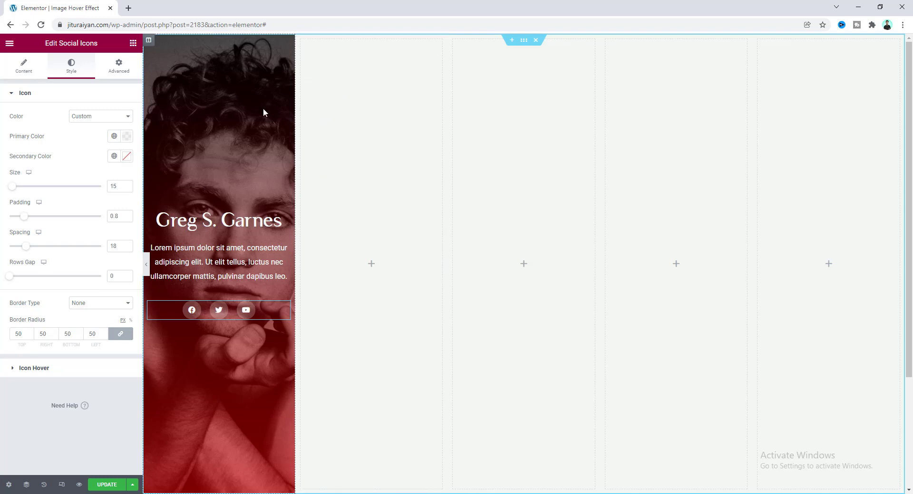
# Duplicate the team-member column four times to make five identical columns.
pyautogui.click(149, 48)
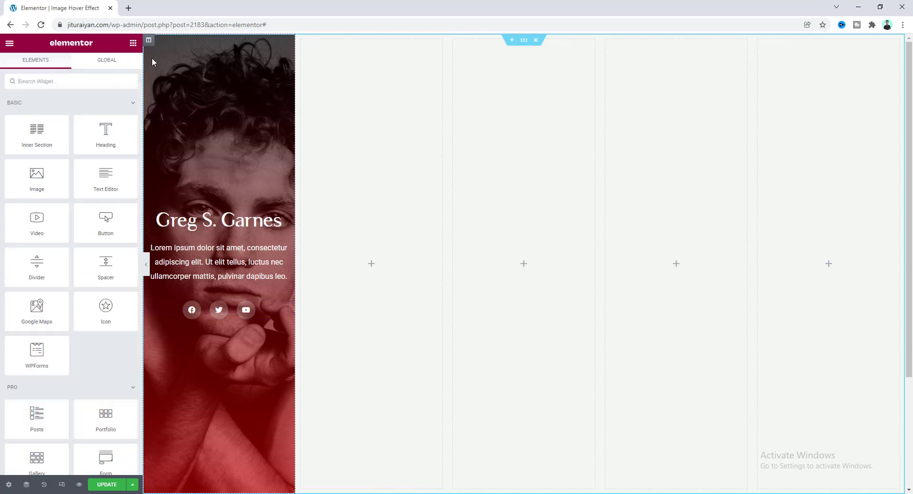
pyautogui.rightClick(148, 44)
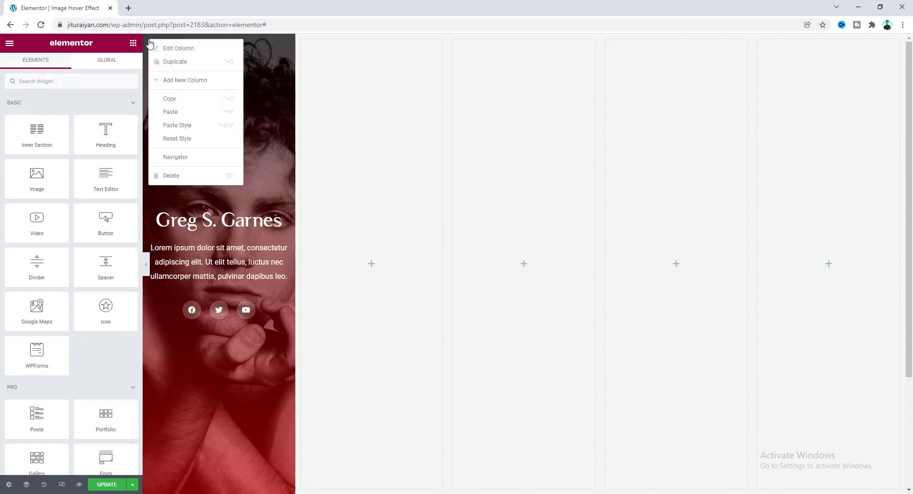
pyautogui.click(172, 62)
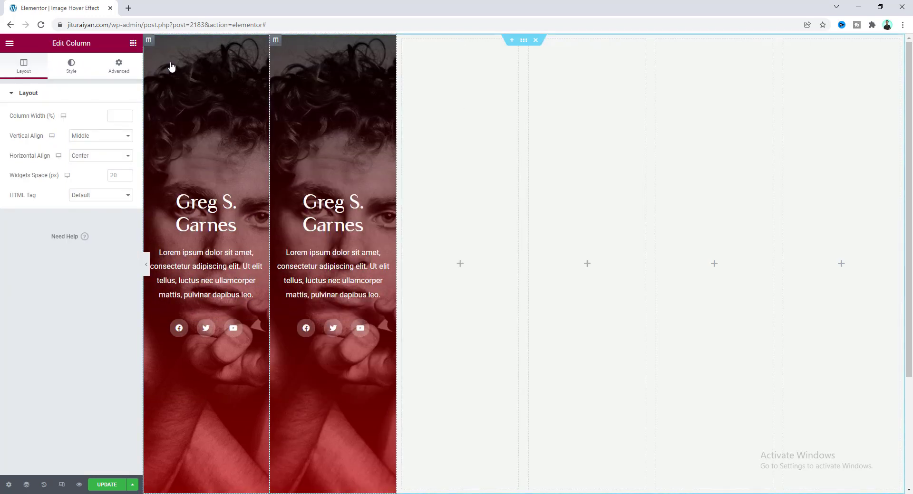
pyautogui.rightClick(275, 41)
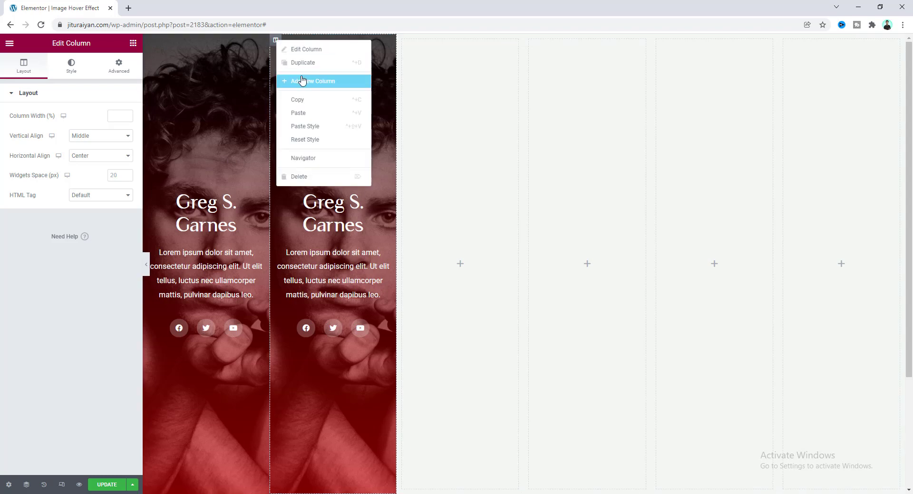
pyautogui.click(300, 63)
pyautogui.rightClick(367, 41)
pyautogui.click(431, 63)
pyautogui.rightClick(436, 41)
pyautogui.click(457, 63)
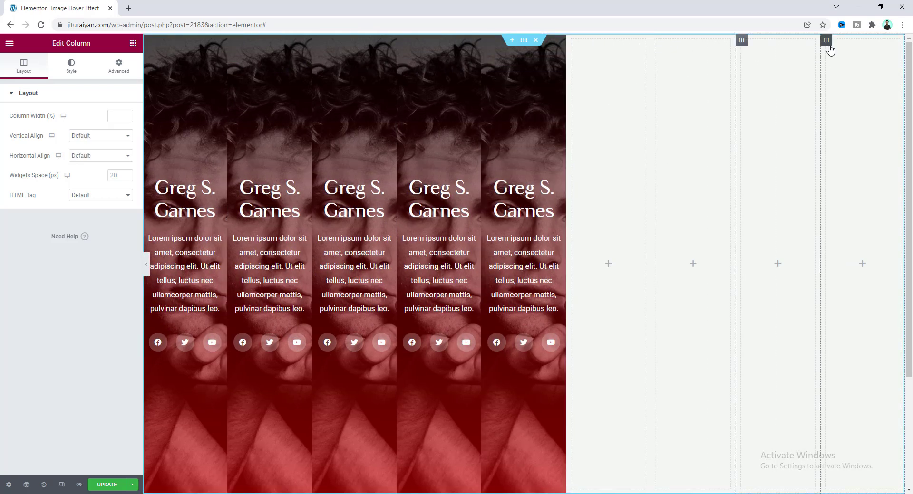
# Delete the four leftover empty columns at the right of the row.
pyautogui.rightClick(825, 41)
pyautogui.click(850, 177)
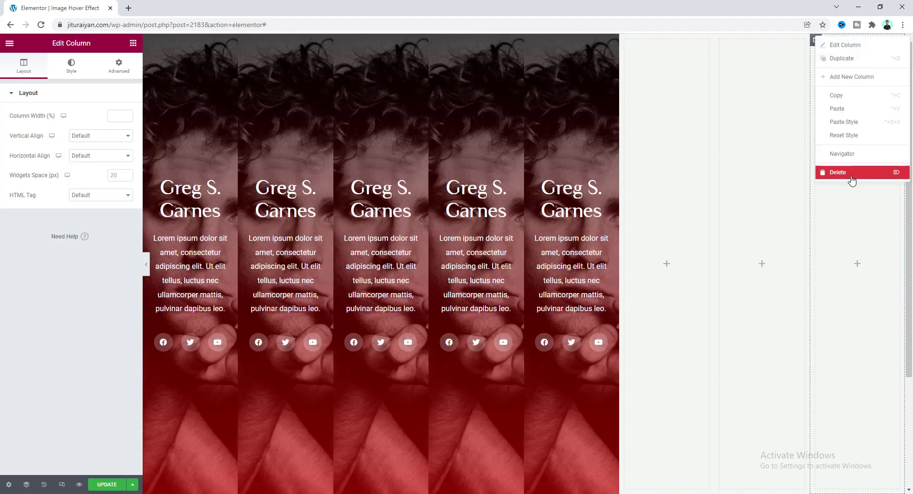
pyautogui.click(842, 176)
pyautogui.click(829, 177)
pyautogui.rightClick(789, 42)
pyautogui.click(817, 176)
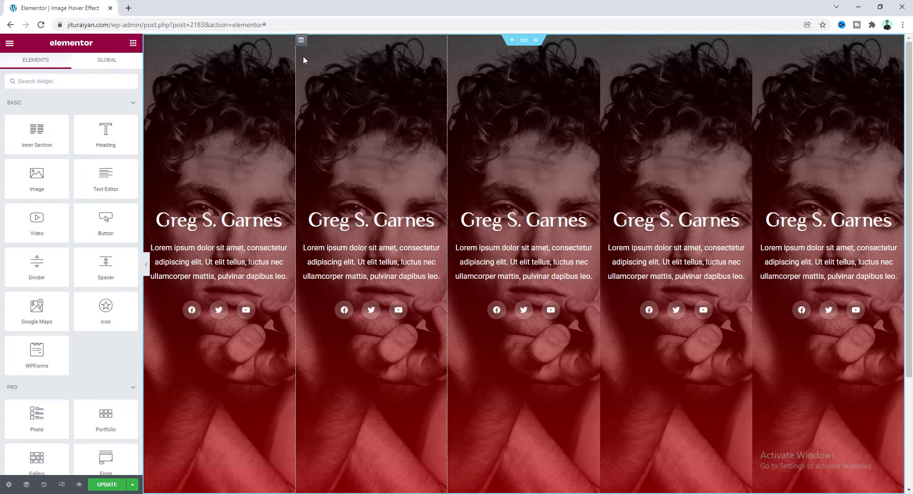
# Give the second column the smiling woman's portrait as its background image.
pyautogui.click(302, 41)
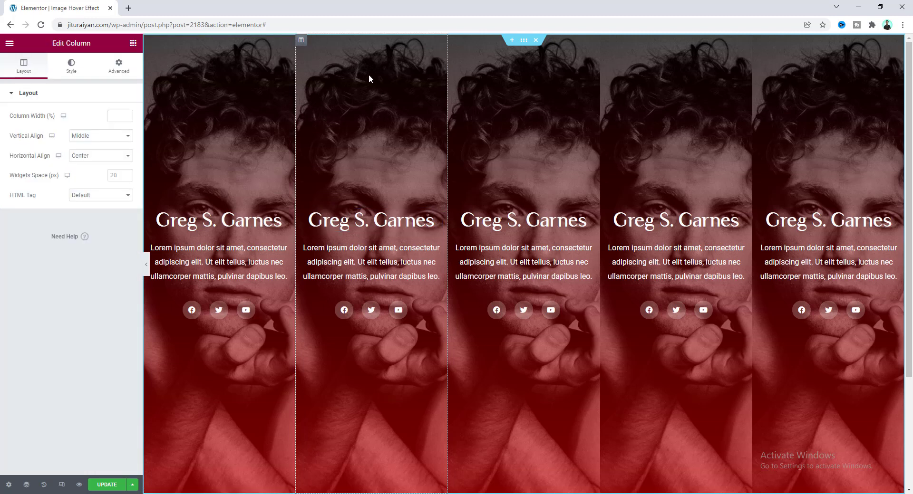
pyautogui.click(72, 76)
pyautogui.click(87, 202)
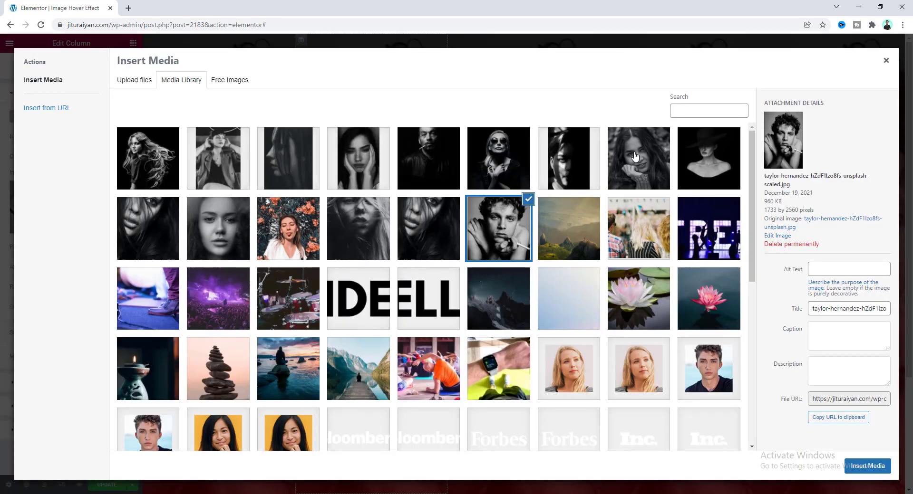
pyautogui.click(634, 157)
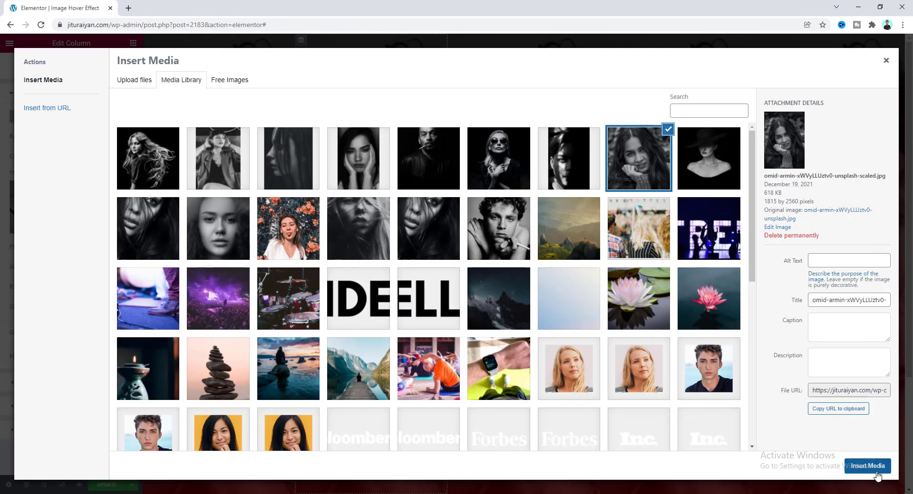
pyautogui.click(873, 467)
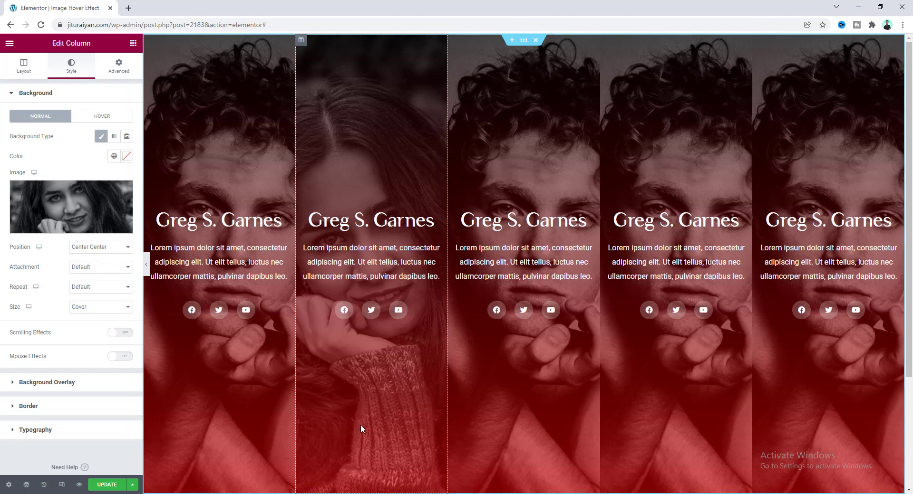
# Change the second column's gradient overlay second color to blue.
pyautogui.click(34, 384)
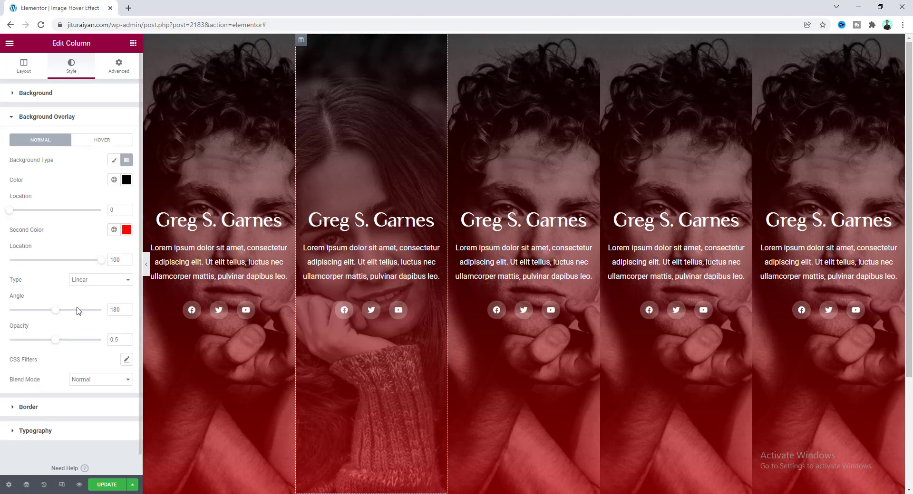
pyautogui.click(127, 232)
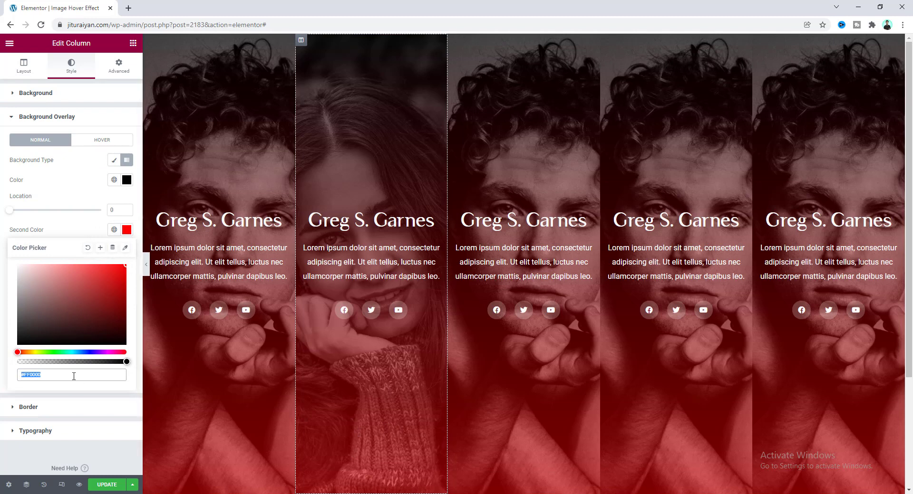
pyautogui.click(85, 352)
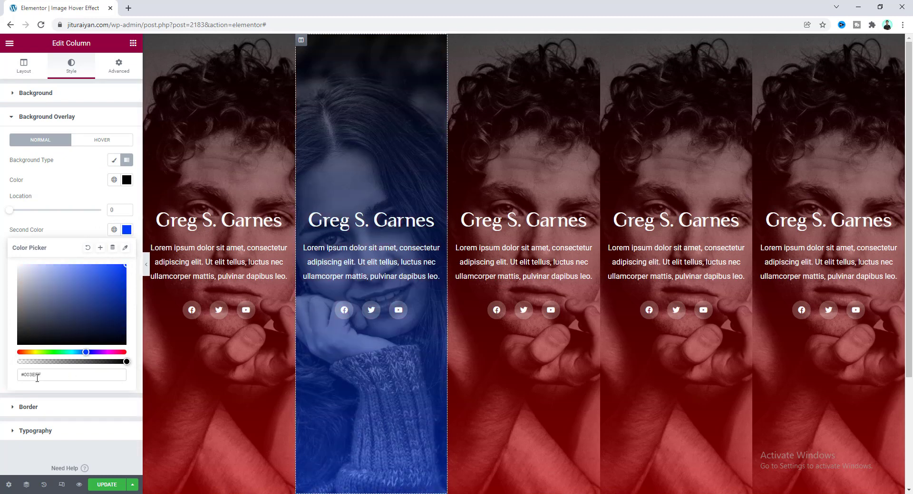
pyautogui.click(71, 230)
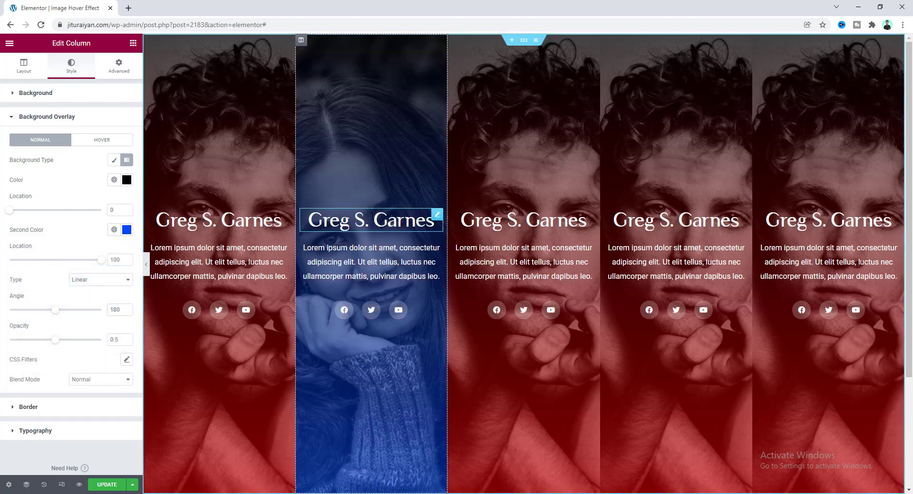
# Replace the second column's heading title with the new team member's name.
pyautogui.click(427, 224)
pyautogui.click(72, 138)
pyautogui.hotkey('ctrl', 'a')
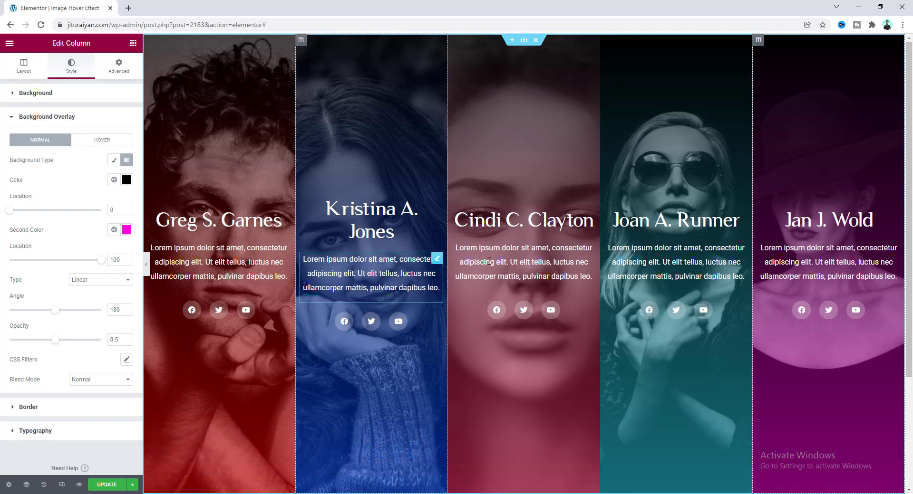
pyautogui.click(525, 45)
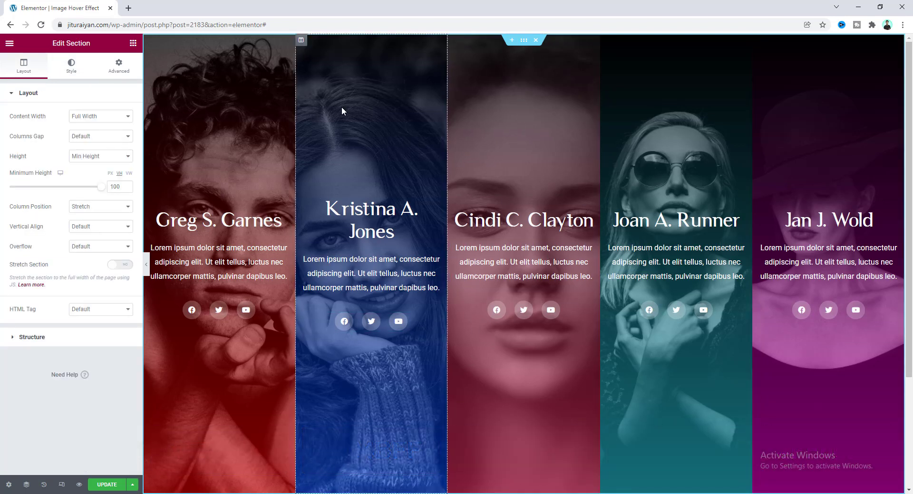
# Expand the section's Custom CSS box under the Advanced settings.
pyautogui.click(120, 70)
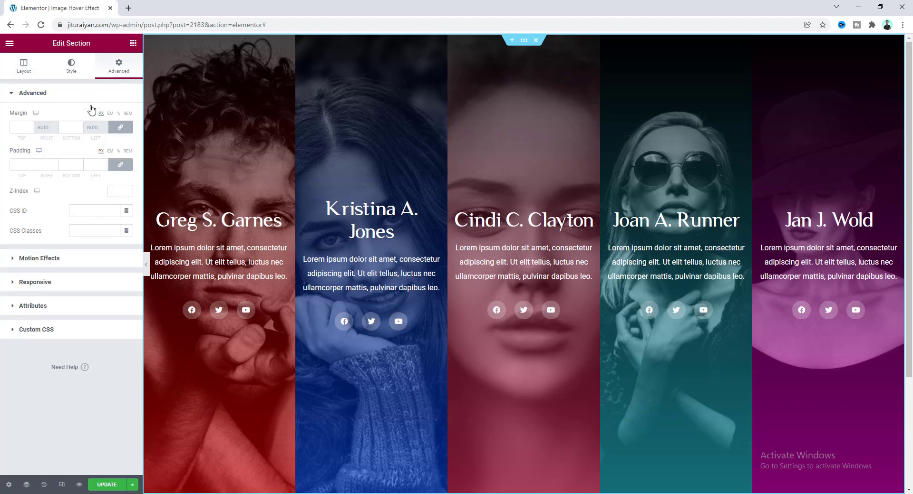
pyautogui.click(54, 333)
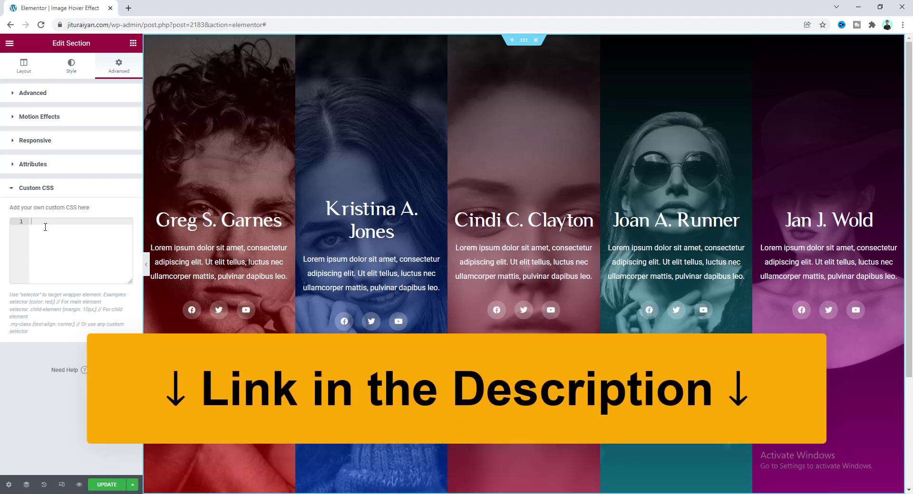
# Paste the hover-expand CSS and keep the line 2 widget width at 400px.
pyautogui.write('selector .elementor-widget{     width: 400px;     opacity: 0;     transition: all 0.5s linear; } selector .elementor-container{     flex-wrap: nowrap; } selector .elementor-widget-wrap{     flex-direction: column;     align-items: column;     transition: all 0.3s linear !important; } selector .elementor-column{     min-width: 1px;     transition: all 0.5s linear;     overflow: hidden; } selector .elementor-column:hover{     width: 100%; } selector .elementor-column:hover .elementor-widget{     opacity: 1; }')
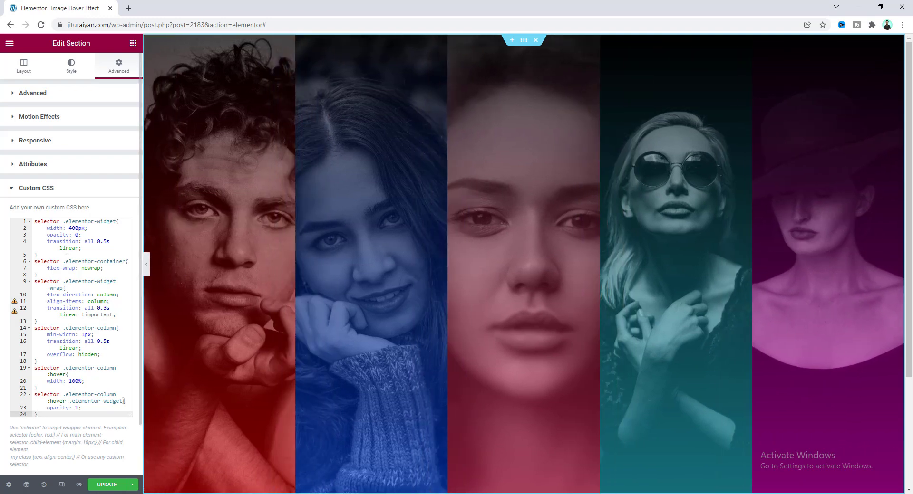
pyautogui.moveTo(93, 228); pyautogui.dragTo(47, 229)
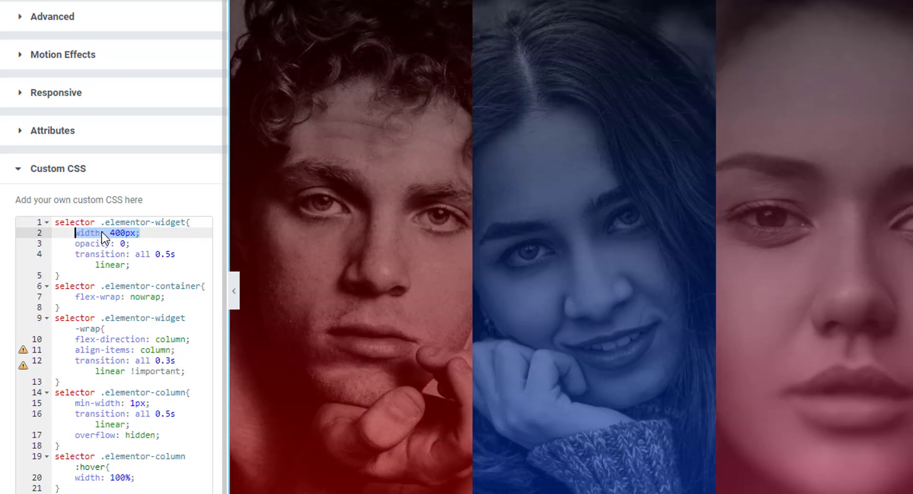
pyautogui.click(114, 233)
pyautogui.press('BackSpace')
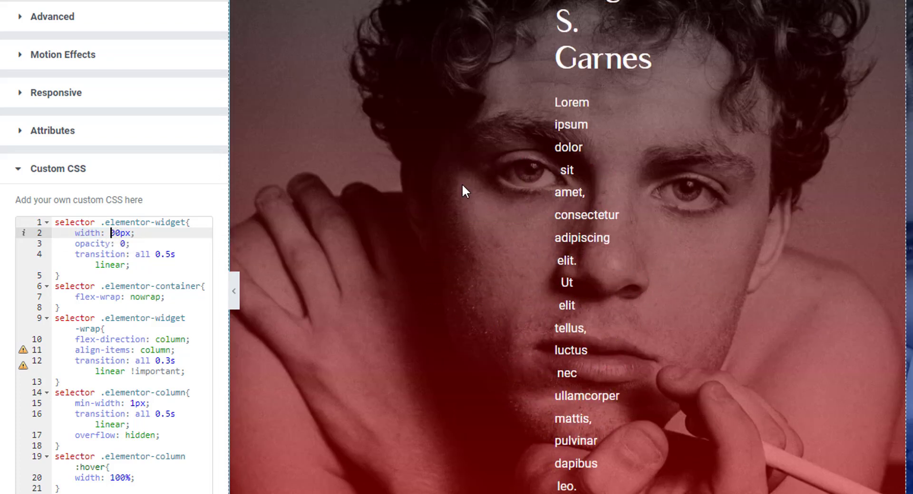
pyautogui.write('6')
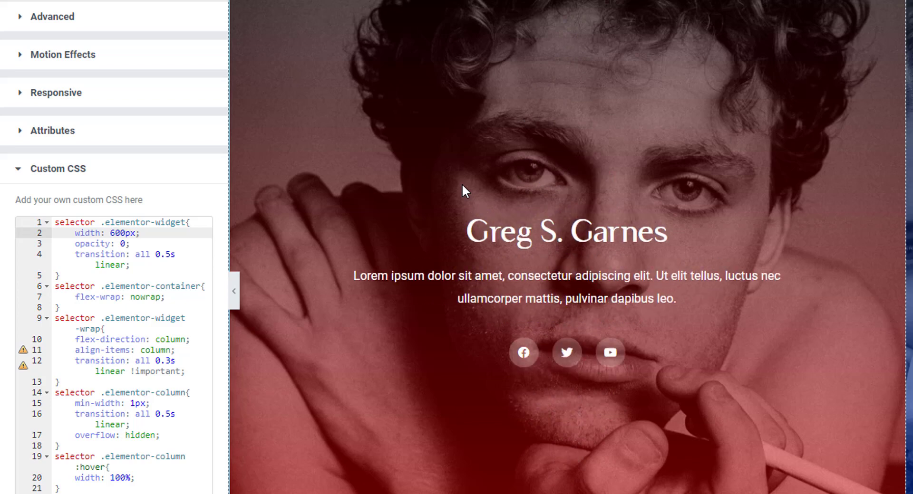
pyautogui.press('BackSpace')
pyautogui.write('4')
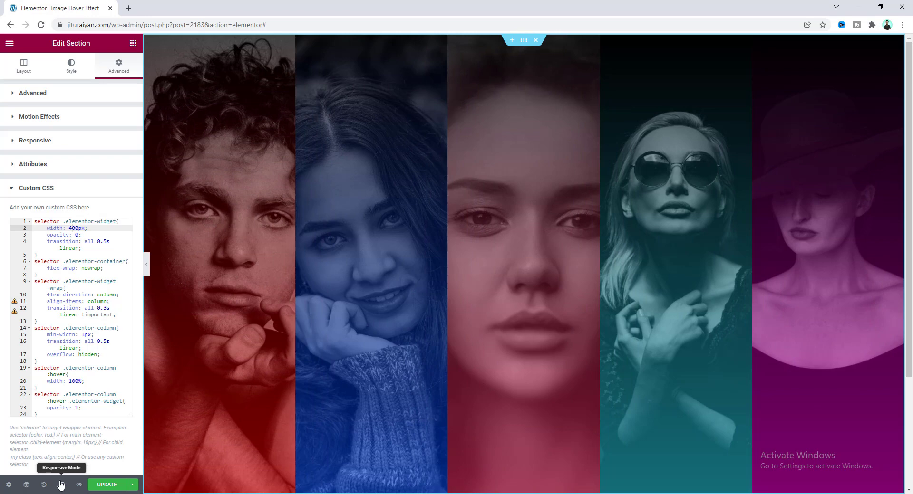
# Switch the responsive preview to tablet width.
pyautogui.click(61, 484)
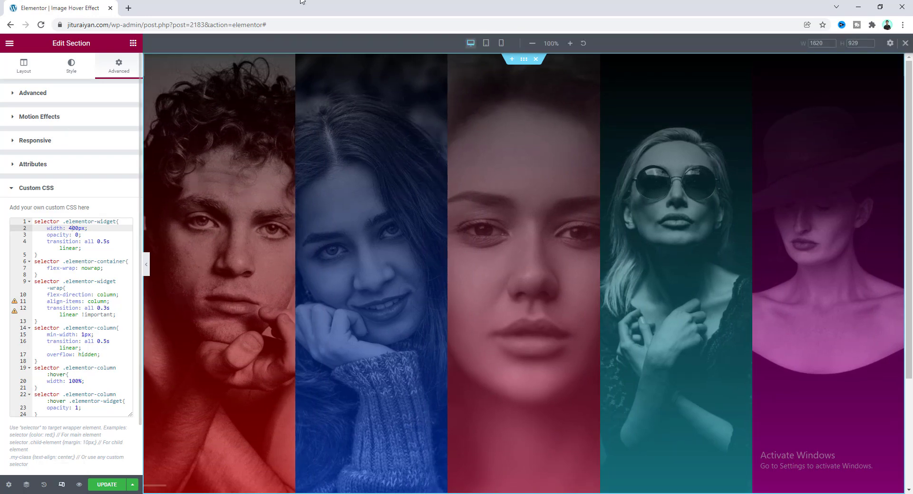
pyautogui.click(485, 43)
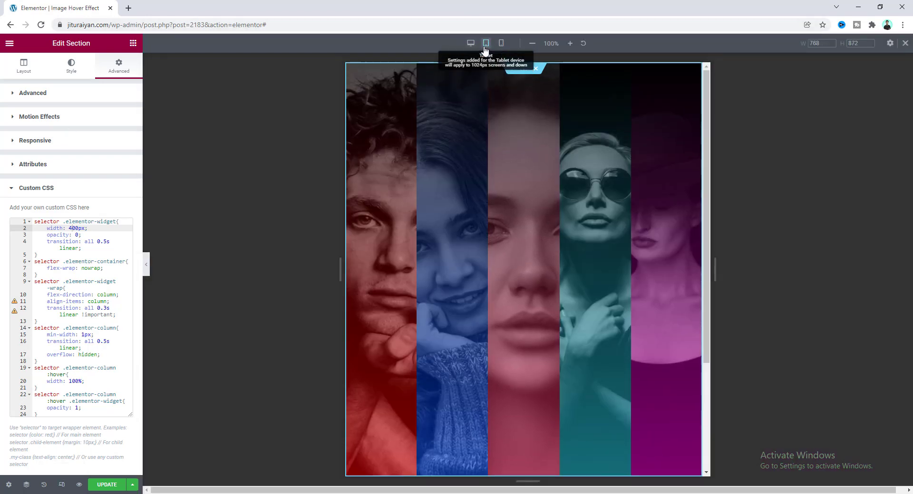
pyautogui.moveTo(401, 197)
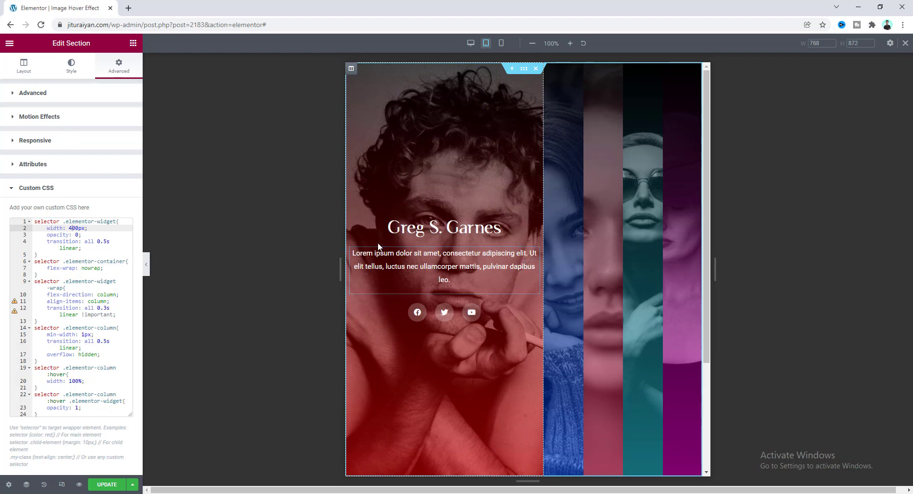
pyautogui.click(370, 272)
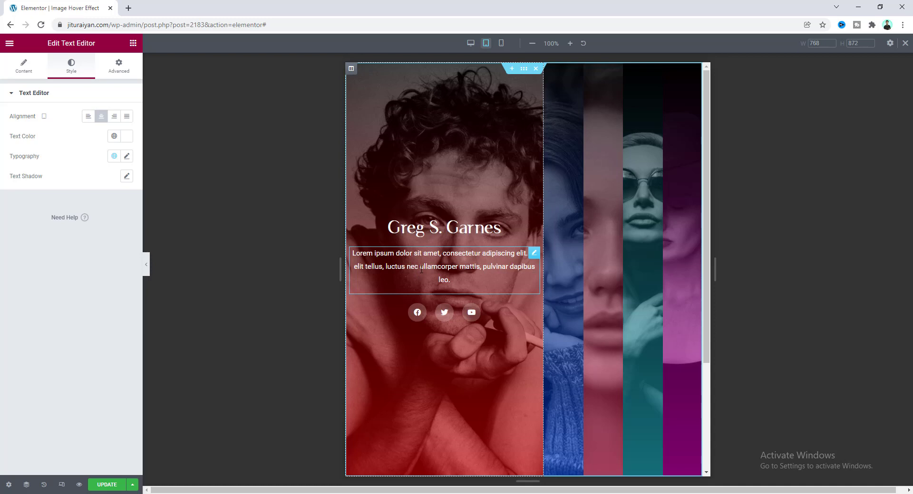
# Append a max-width:1024px media query setting widget width to 300px to the section CSS.
pyautogui.click(524, 69)
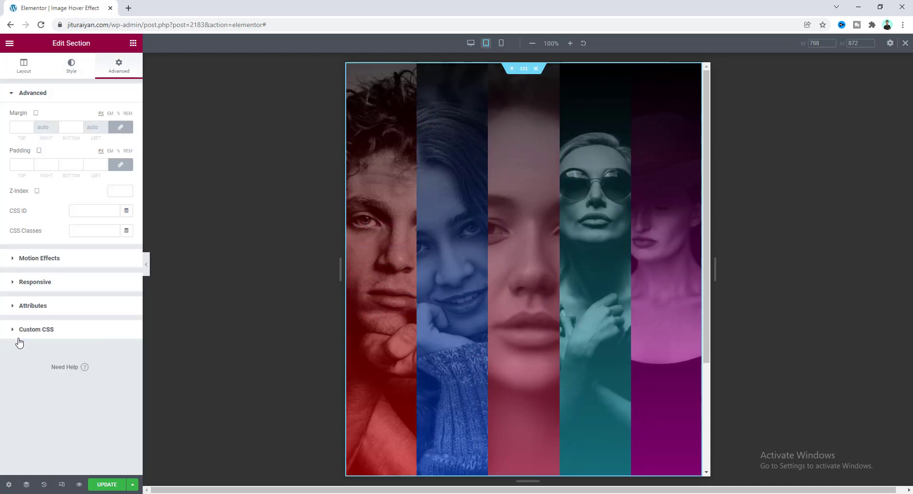
pyautogui.click(33, 332)
pyautogui.scroll(-1, 49, 403)
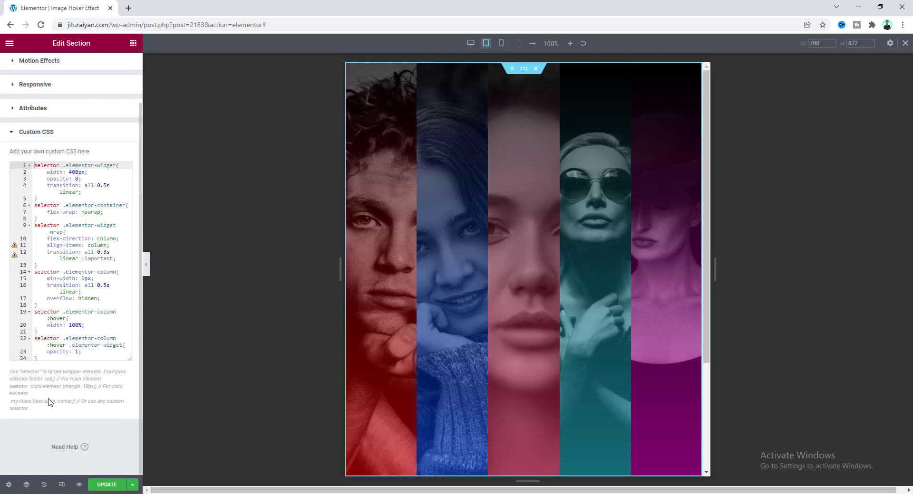
pyautogui.click(43, 360)
pyautogui.press('Return')
pyautogui.press('Return')
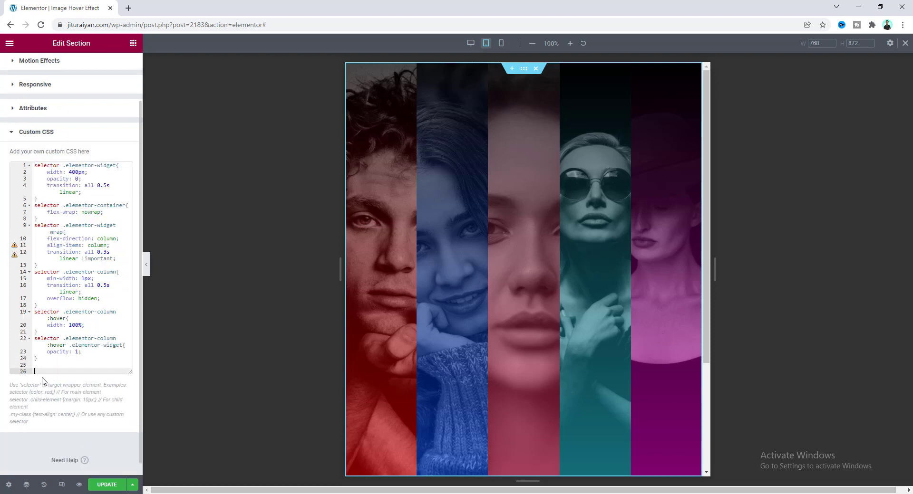
pyautogui.write('@media (max-width:1024px){ selector .elementor-widget{     width: 300px; } }')
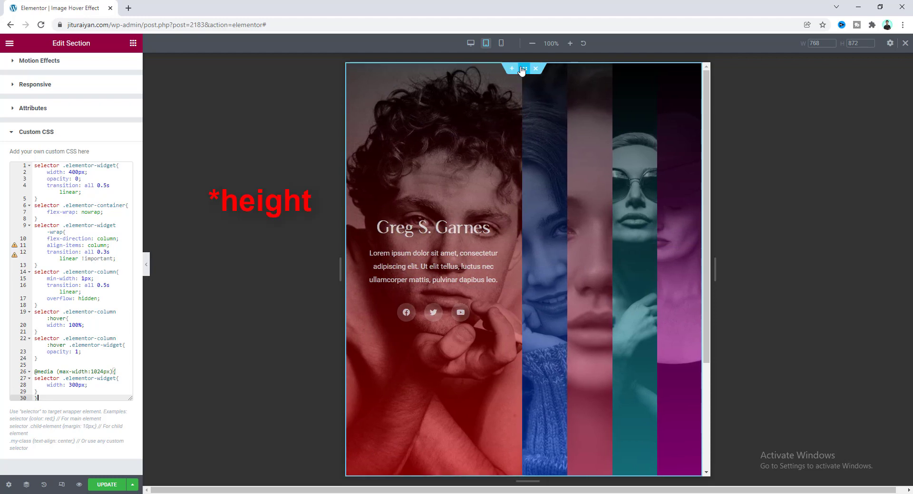
pyautogui.scroll(3, 18, 83)
# Set the section's tablet minimum height to 500, then preview at mobile width.
pyautogui.click(20, 67)
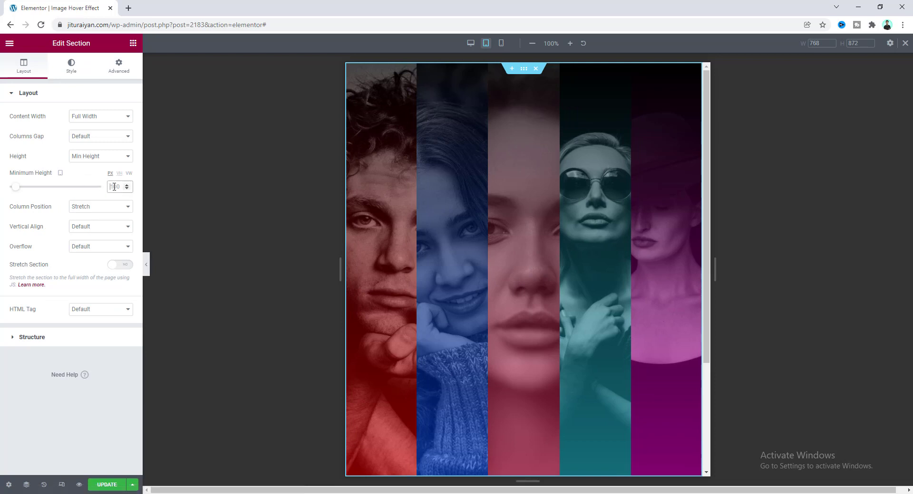
pyautogui.write('500')
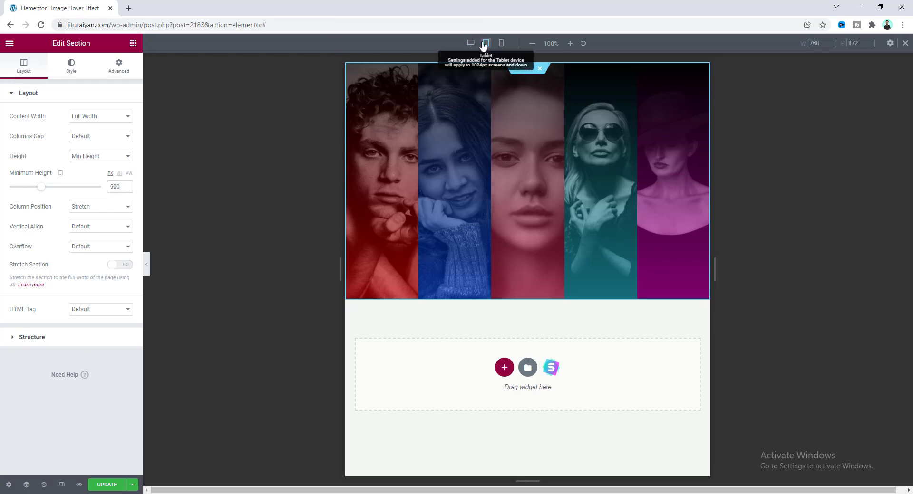
pyautogui.click(501, 43)
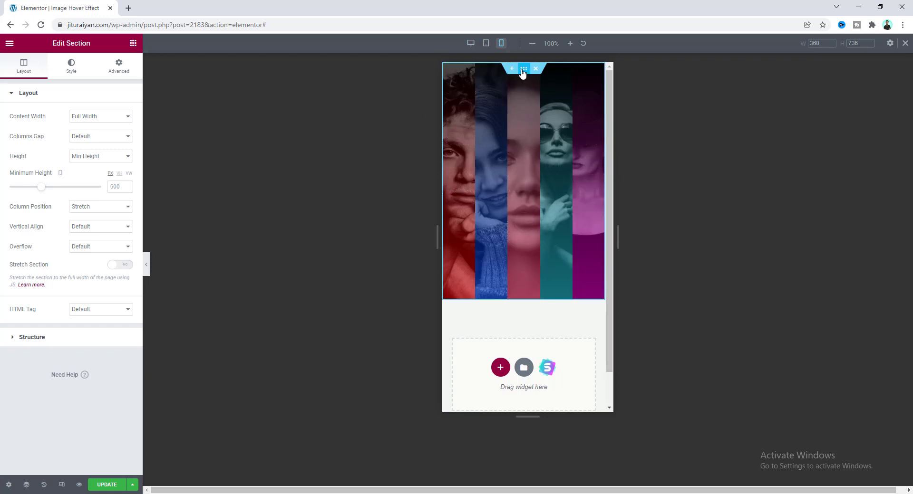
# Append a max-width:767px block with 300px heights and flex-wrap: wrap to the section CSS.
pyautogui.click(122, 69)
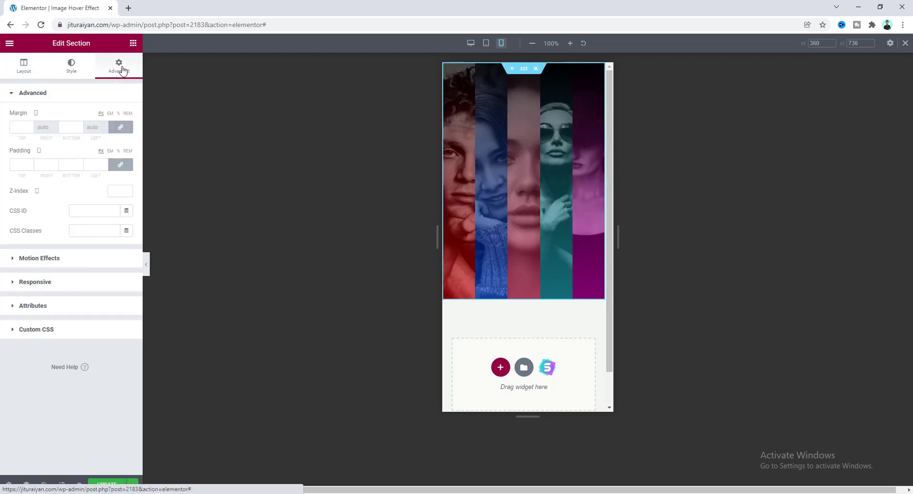
pyautogui.click(79, 336)
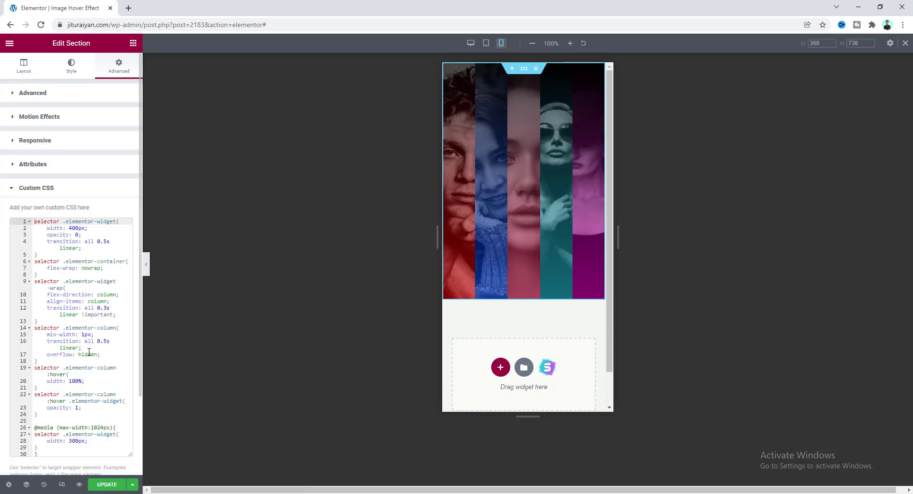
pyautogui.scroll(-2, 88, 358)
pyautogui.click(49, 359)
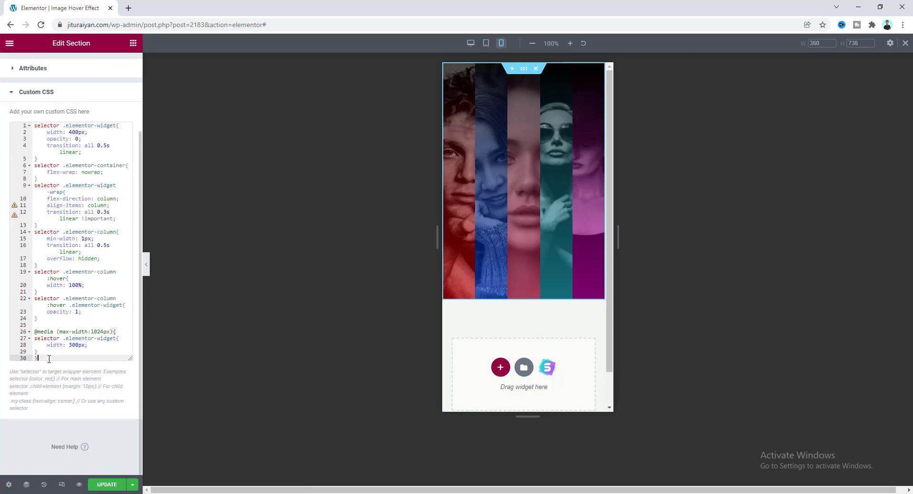
pyautogui.write('@media (max-width:767px){ selector .elementor-widget-wrap{     height: 300px; } selector .elementor-column:hover .elementor-widget-wrap{     height: 380px; } selector .elementor-container{     flex-wrap: wrap; } }')
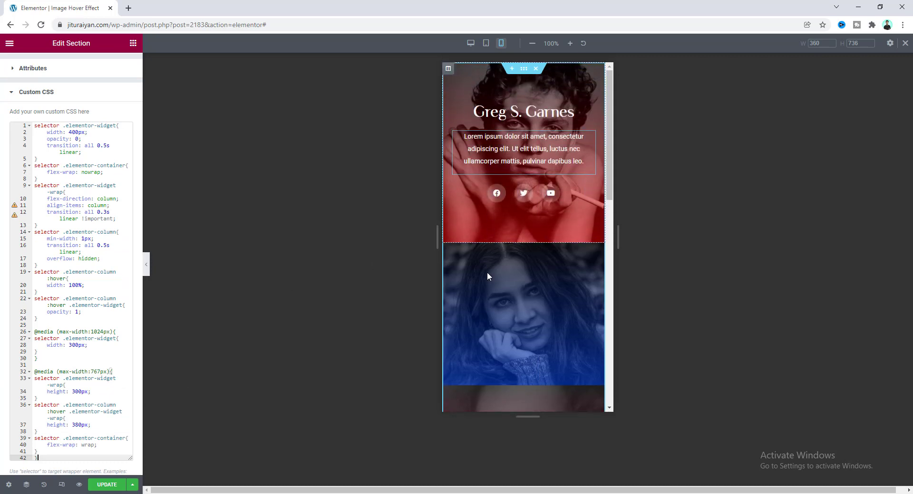
# Check the vertically stacked mobile preview and save the page with UPDATE.
pyautogui.moveTo(487, 280)
pyautogui.scroll(-5, 487, 279)
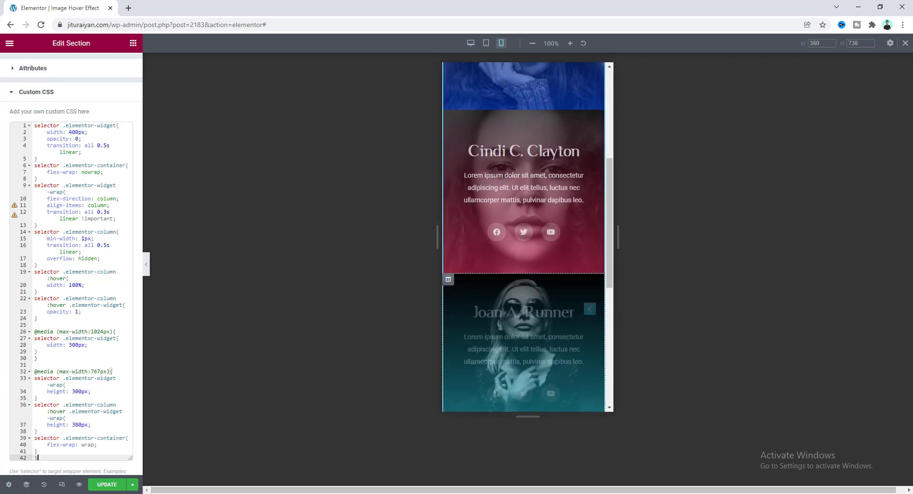
pyautogui.scroll(8, 514, 323)
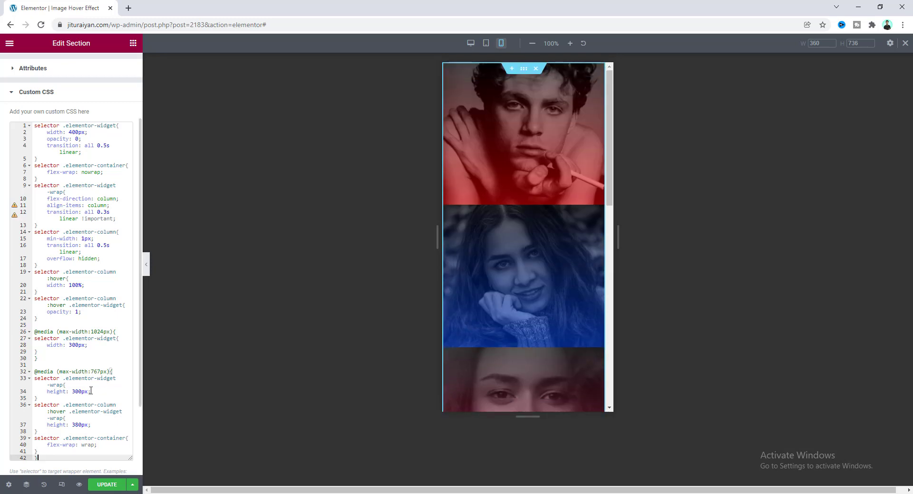
pyautogui.moveTo(487, 167)
pyautogui.moveTo(532, 234)
pyautogui.click(107, 485)
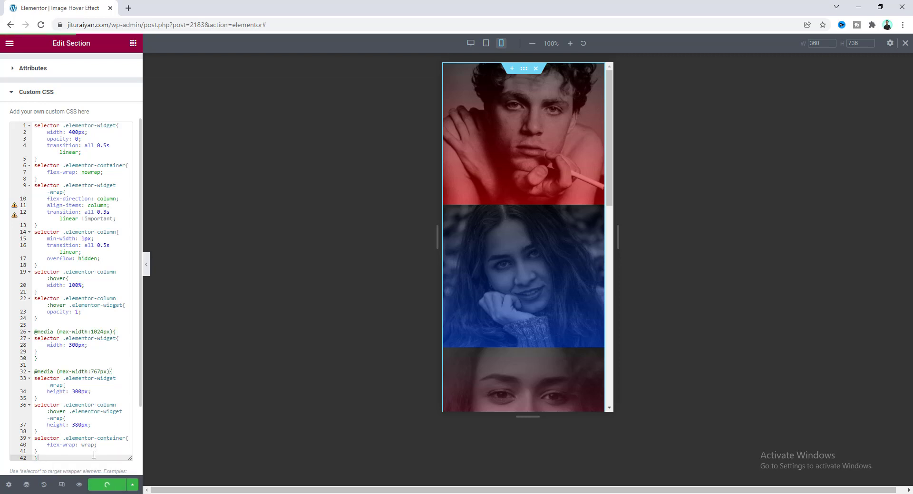